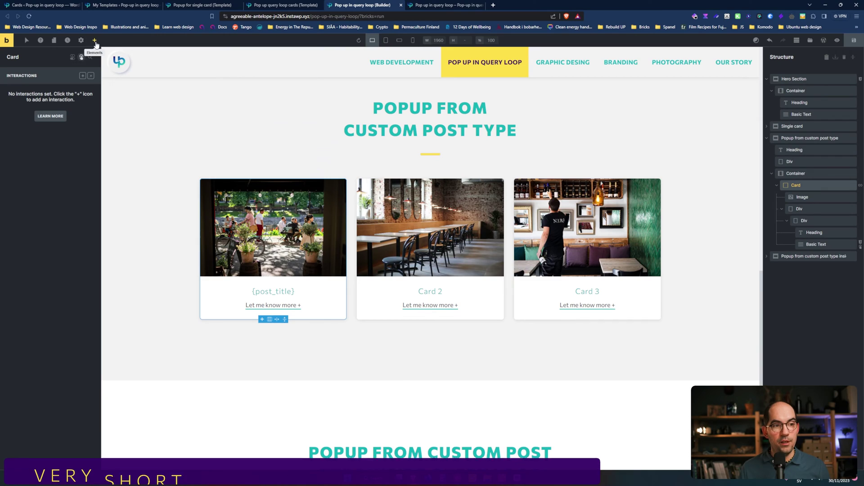
- Add a Template element as the first child of the Card in the Popup from custom post type section
{"action": "type", "text": "tema"}
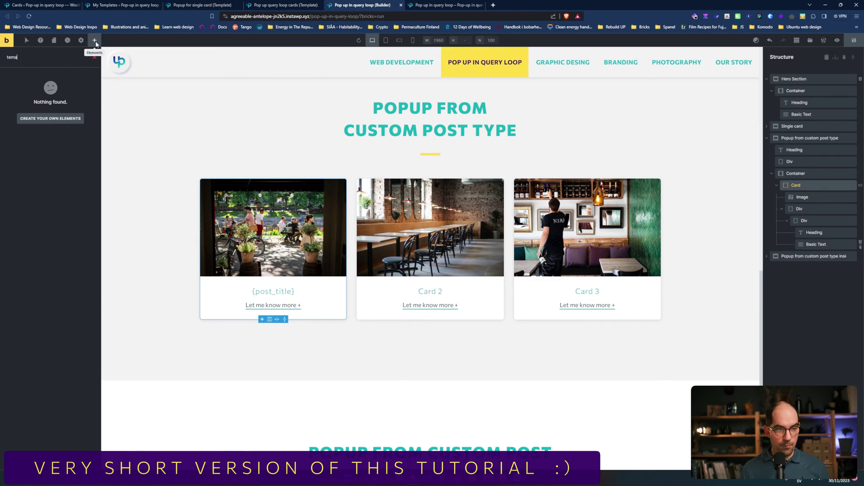
{"action": "key", "text": "BackSpace"}
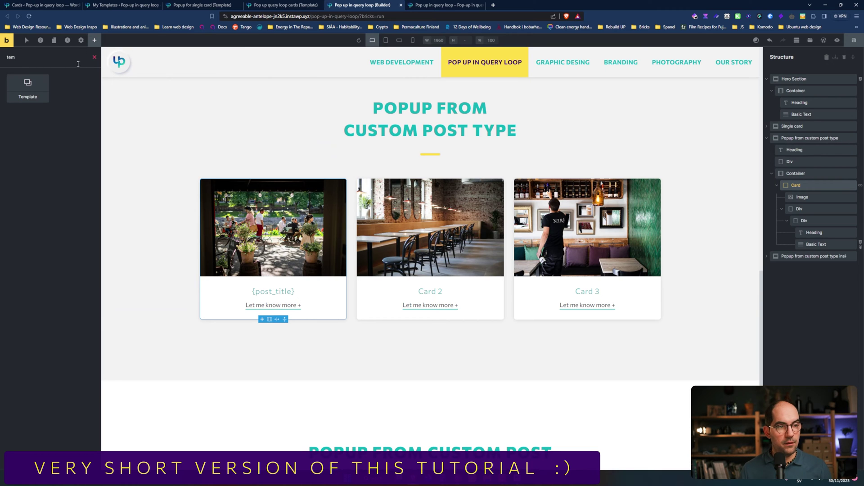
{"action": "left_click_drag", "start_coordinate": [27, 88], "coordinate": [810, 197]}
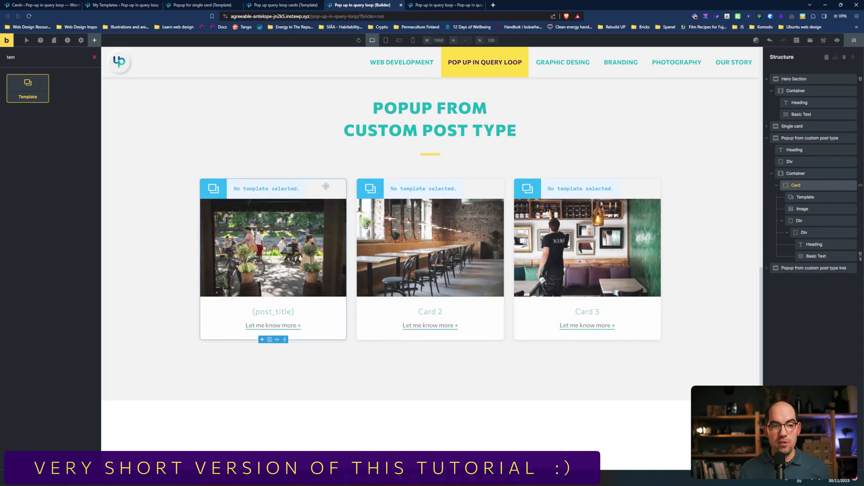
{"action": "left_click", "coordinate": [285, 189]}
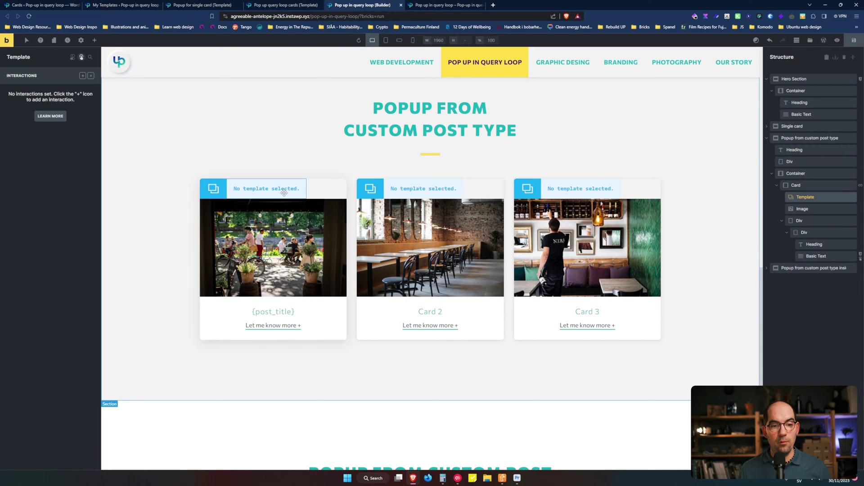
- Assign the "Pop up query loop cards" template to the new Template element and save the page
{"action": "left_click", "coordinate": [81, 56]}
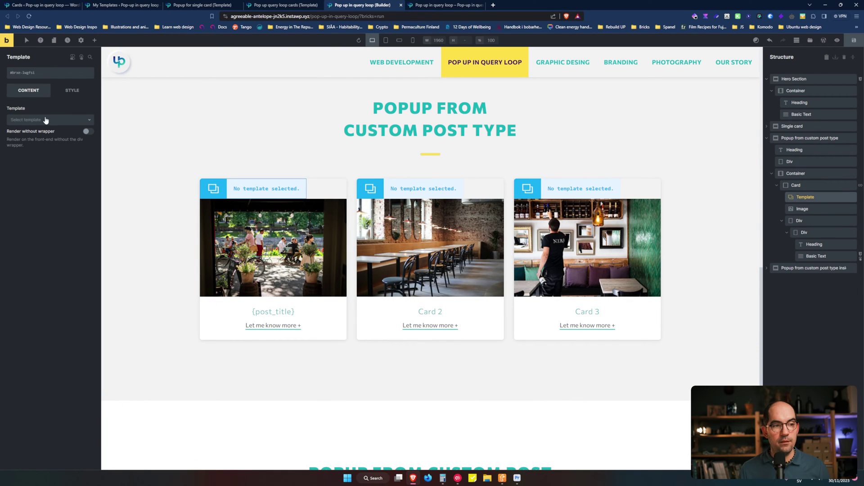
{"action": "left_click", "coordinate": [34, 119]}
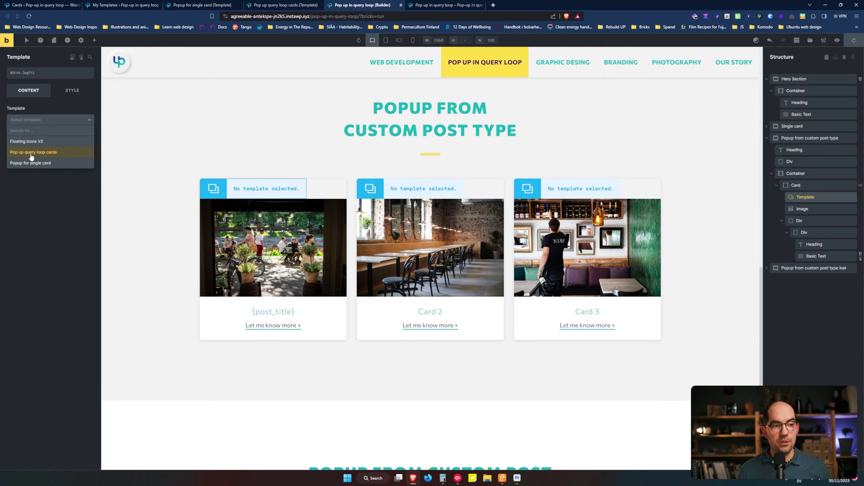
{"action": "left_click", "coordinate": [31, 152]}
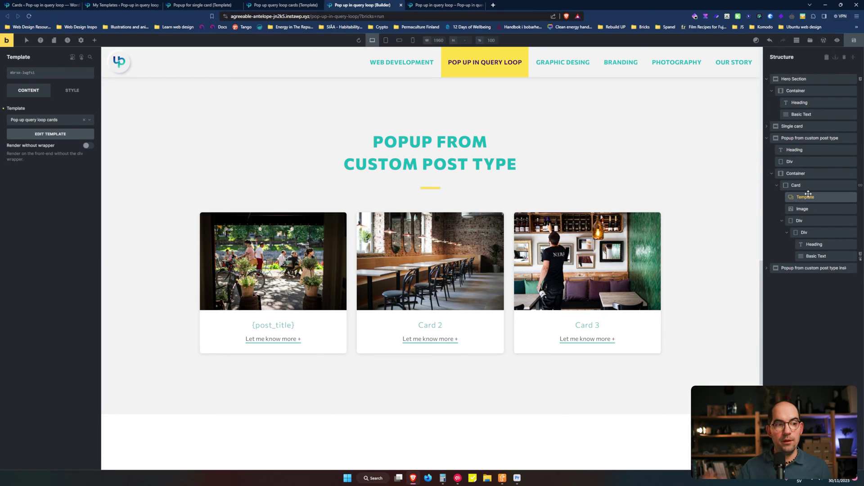
{"action": "left_click", "coordinate": [41, 120]}
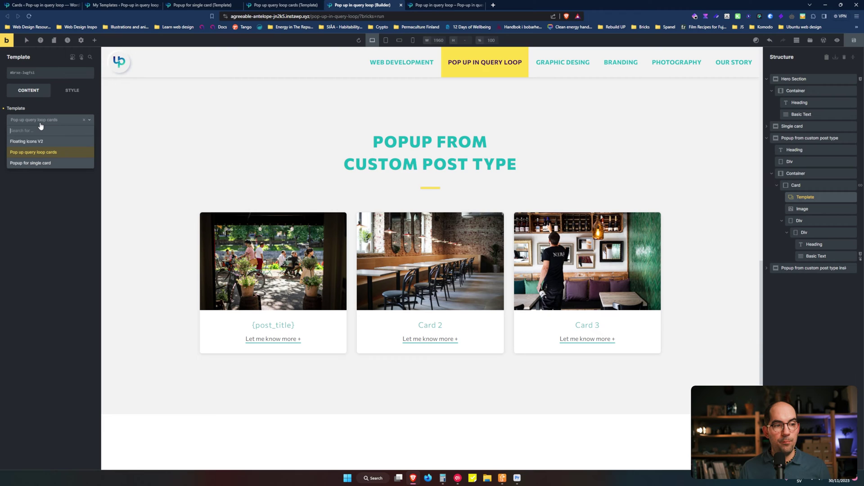
{"action": "left_click", "coordinate": [41, 152]}
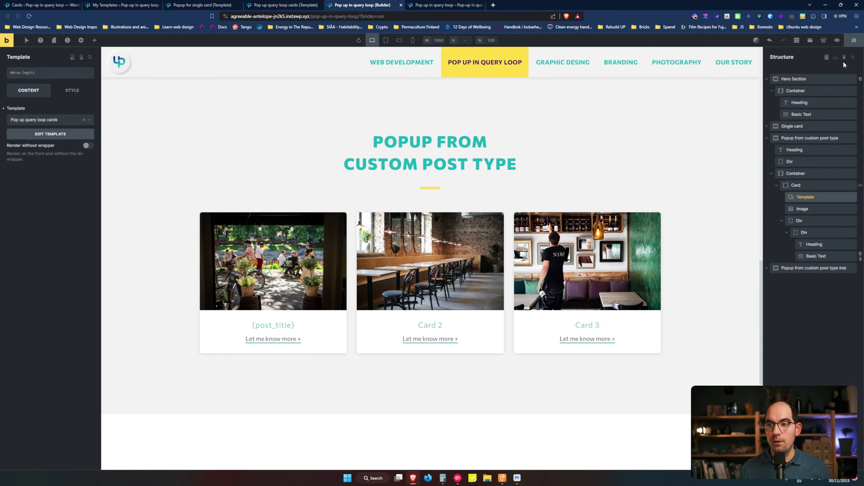
{"action": "left_click", "coordinate": [855, 41]}
- Reload the live page, then open and close the popup of Card 1
{"action": "left_click", "coordinate": [446, 5]}
{"action": "left_click", "coordinate": [427, 16]}
{"action": "key", "text": "Return"}
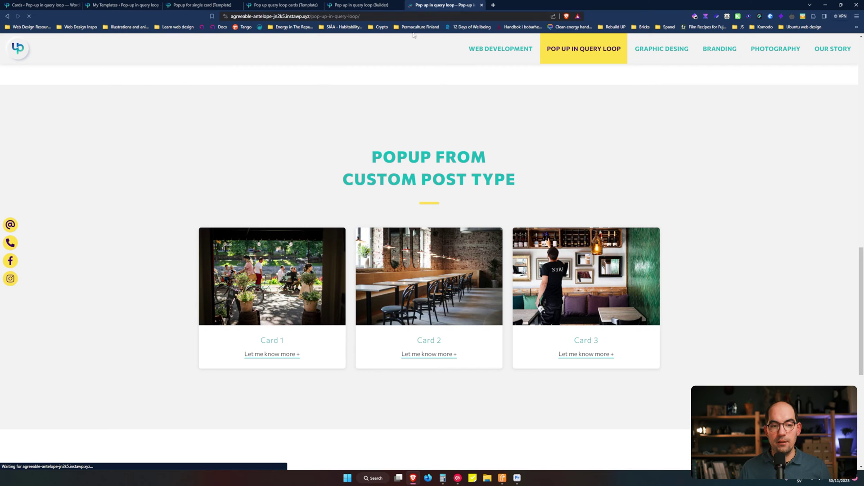
{"action": "left_click", "coordinate": [267, 356]}
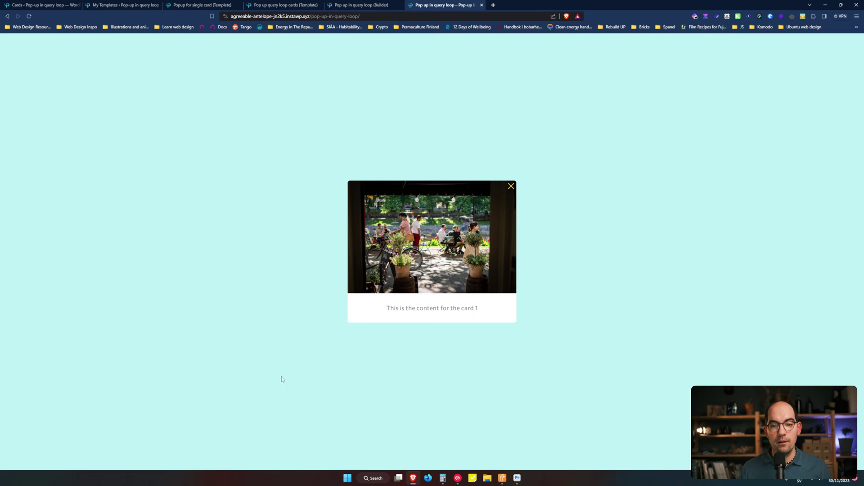
{"action": "left_click", "coordinate": [510, 186]}
- Delete the Template element from the Card, save, and test the Card 1 popup on the live page
{"action": "key", "text": "ctrl+shift+Tab"}
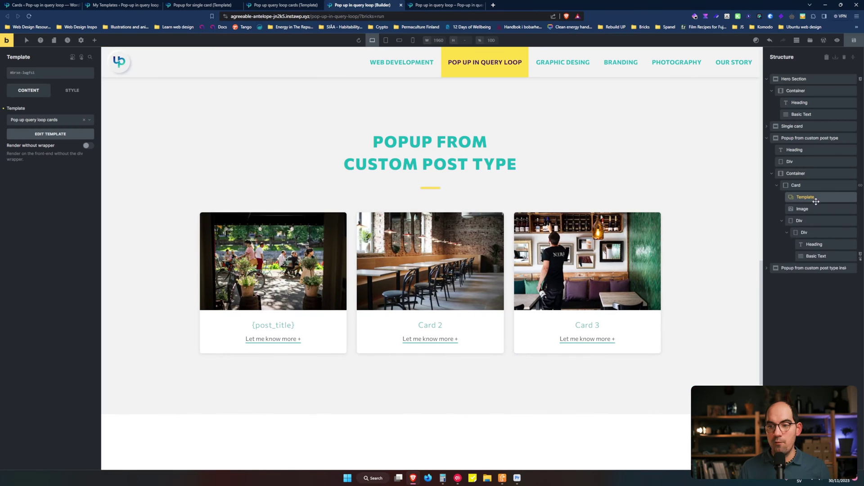
{"action": "right_click", "coordinate": [816, 201]}
{"action": "left_click", "coordinate": [813, 255]}
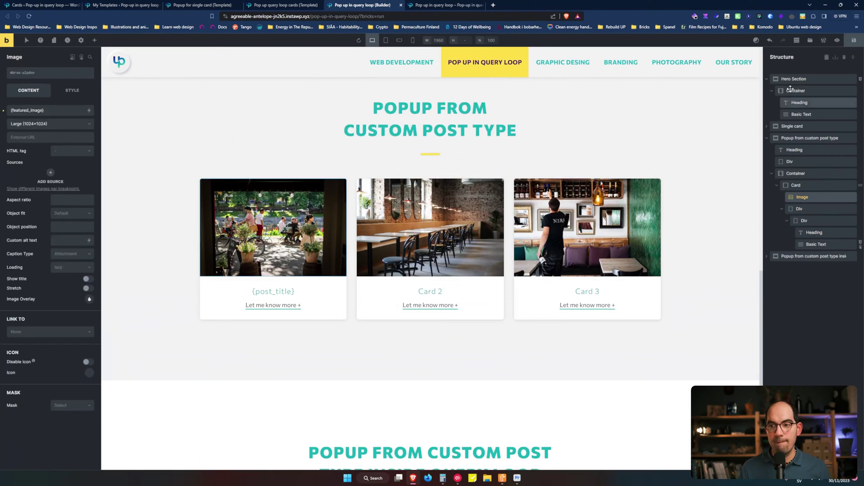
{"action": "key", "text": "ctrl+s"}
{"action": "key", "text": "ctrl+Tab"}
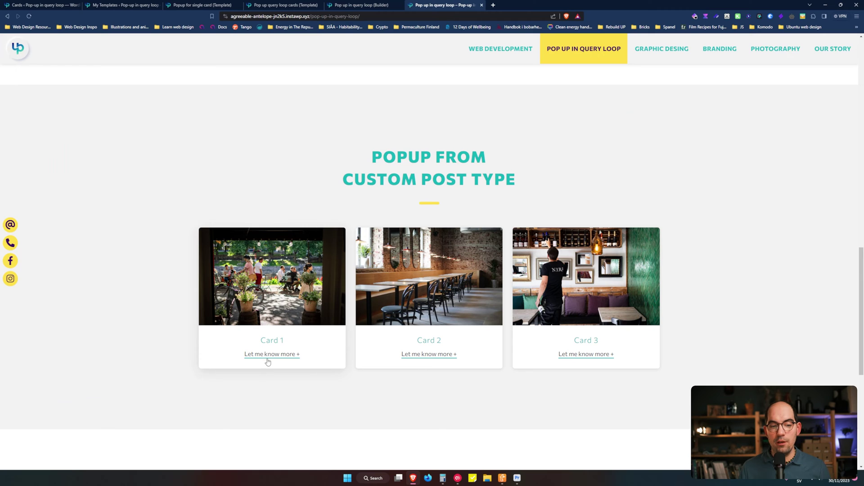
{"action": "left_click", "coordinate": [267, 362]}
- Undo the Template element's deletion in the builder and reselect "Pop up query loop cards" as its template
{"action": "key", "text": "ctrl+shift+Tab"}
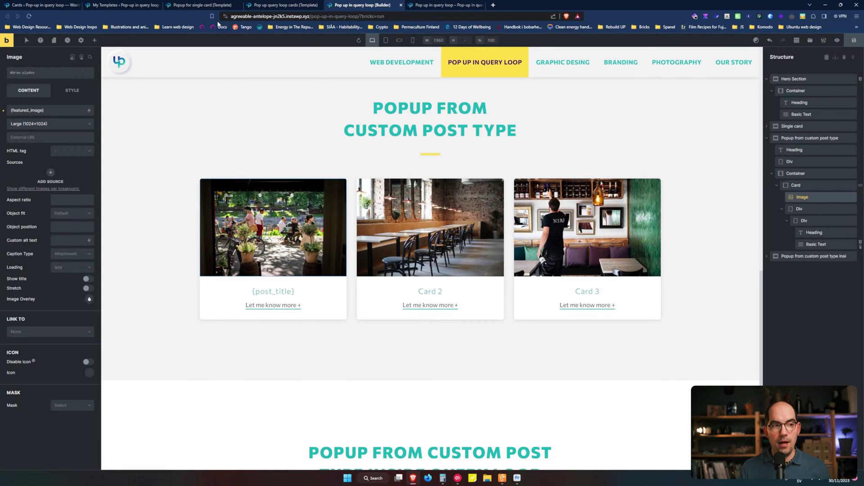
{"action": "key", "text": "ctrl+z"}
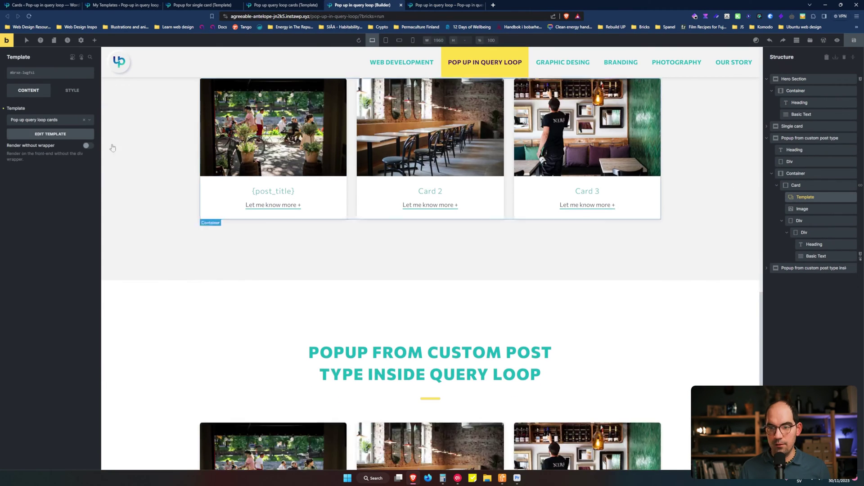
{"action": "left_click", "coordinate": [65, 120]}
{"action": "left_click", "coordinate": [33, 152]}
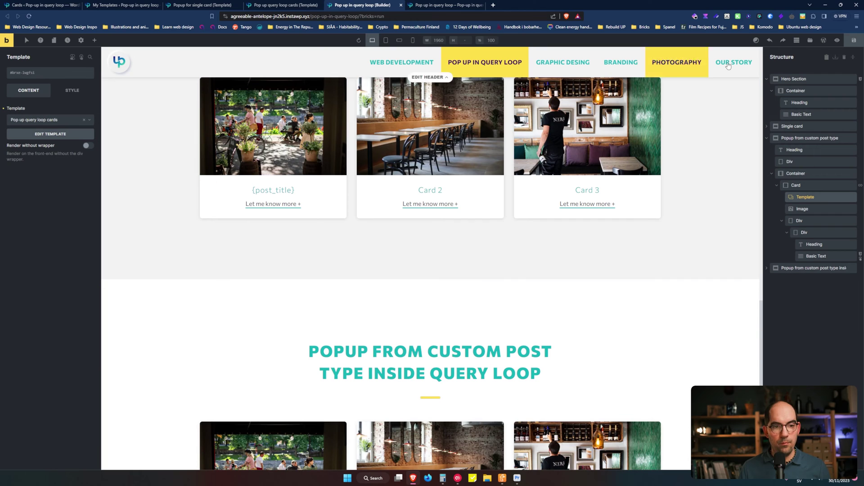
- Refresh the live page and test the "Let me know more +" link of Card 1 again
{"action": "left_click", "coordinate": [444, 5]}
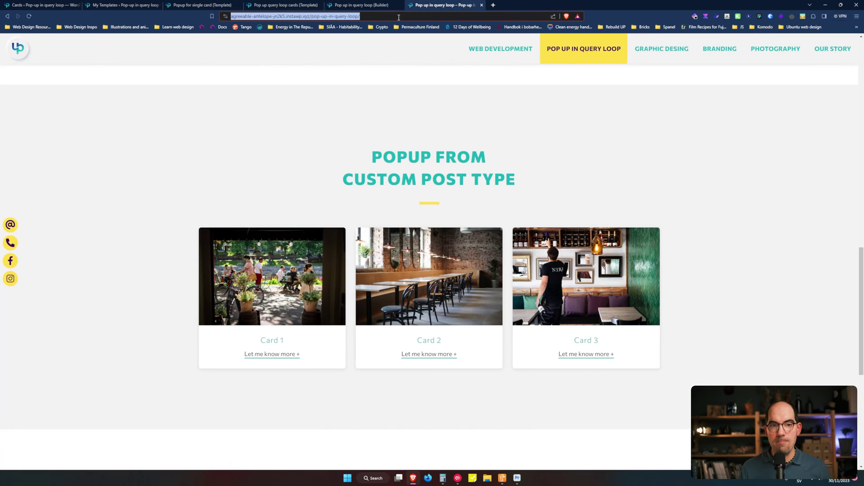
{"action": "key", "text": "F5"}
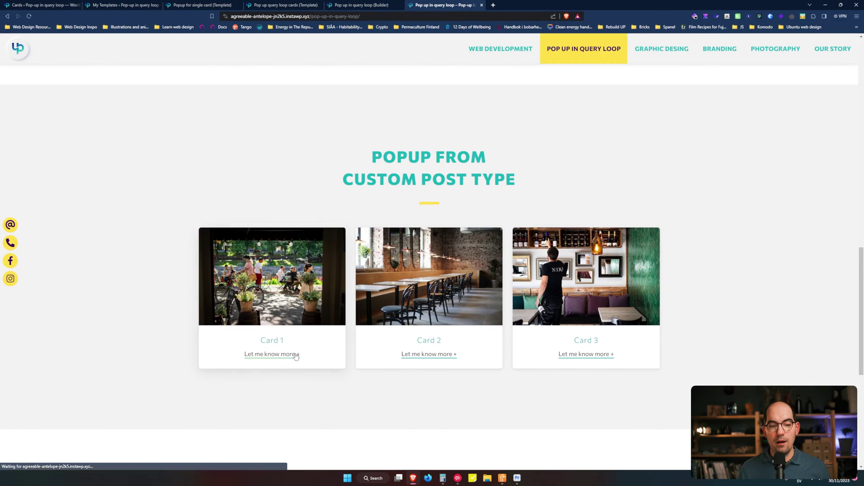
{"action": "left_click", "coordinate": [298, 355]}
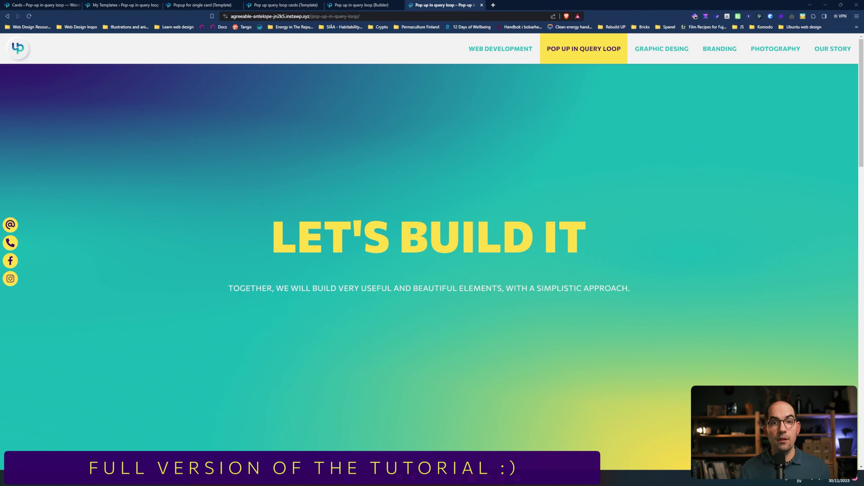
- View and close the popups of the Photography services card and of Card 1 in the Popup from custom post type section
{"action": "scroll", "coordinate": [638, 241], "scroll_direction": "down", "scroll_amount": 7}
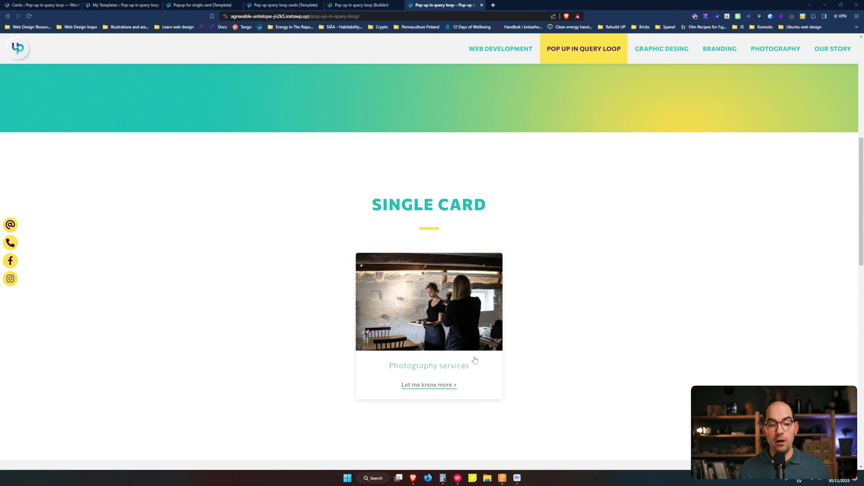
{"action": "left_click", "coordinate": [441, 390]}
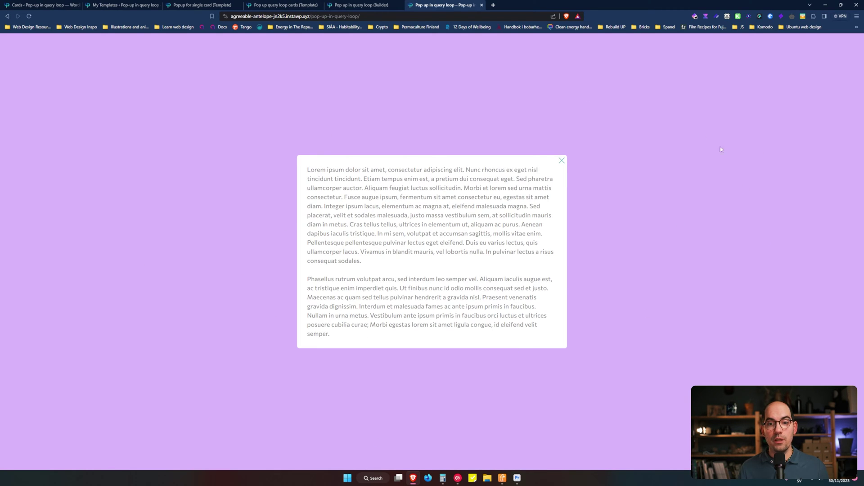
{"action": "left_click", "coordinate": [563, 161]}
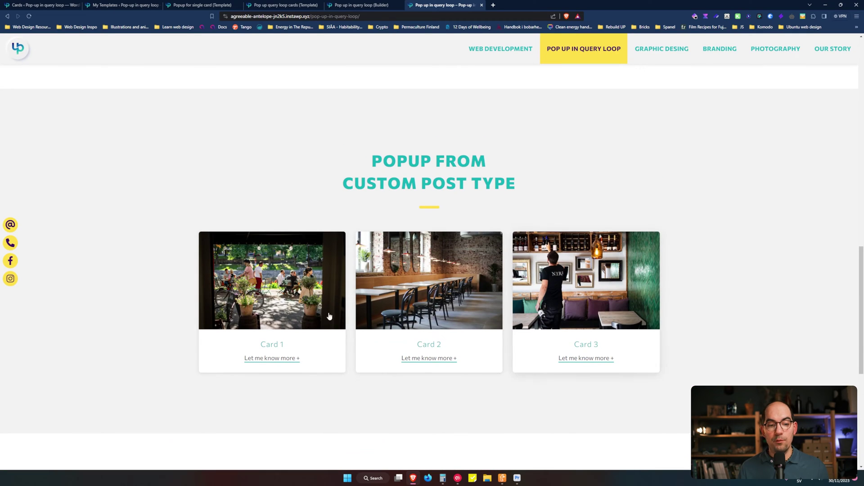
{"action": "left_click", "coordinate": [295, 360]}
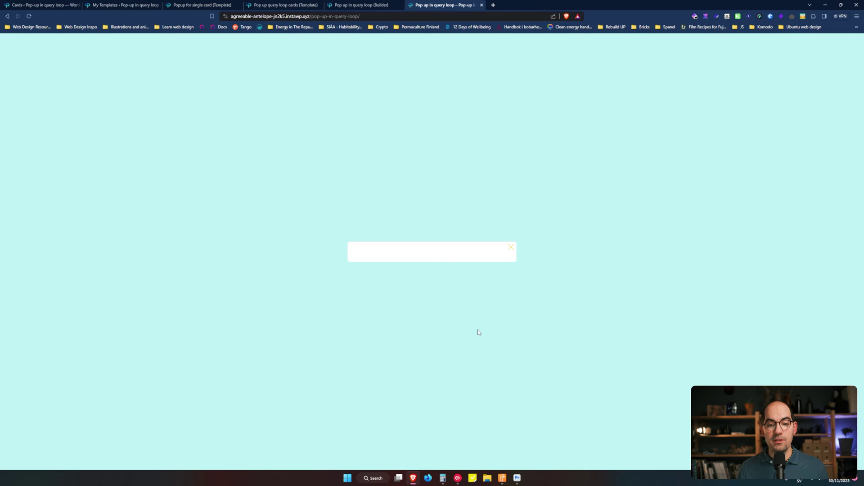
{"action": "left_click", "coordinate": [511, 252]}
- Open and close the Card 1 popup twice in the Popup from custom post type inside query loop section
{"action": "scroll", "coordinate": [514, 250], "scroll_direction": "down", "scroll_amount": 6}
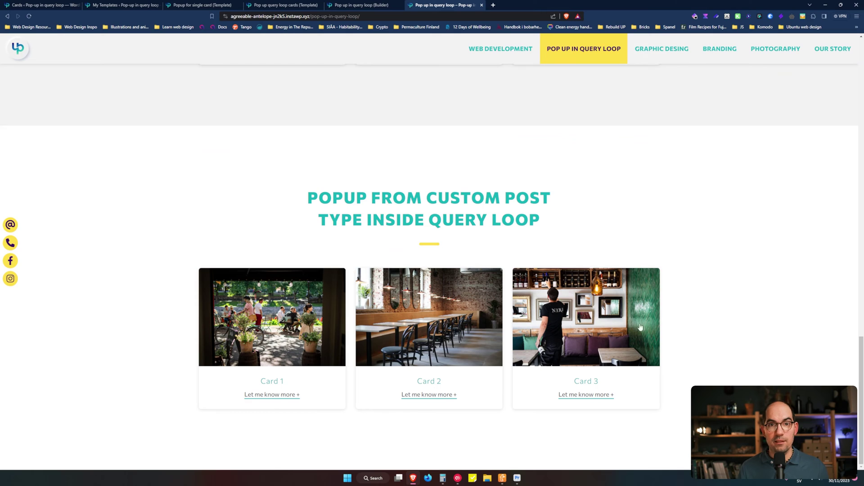
{"action": "left_click", "coordinate": [291, 396]}
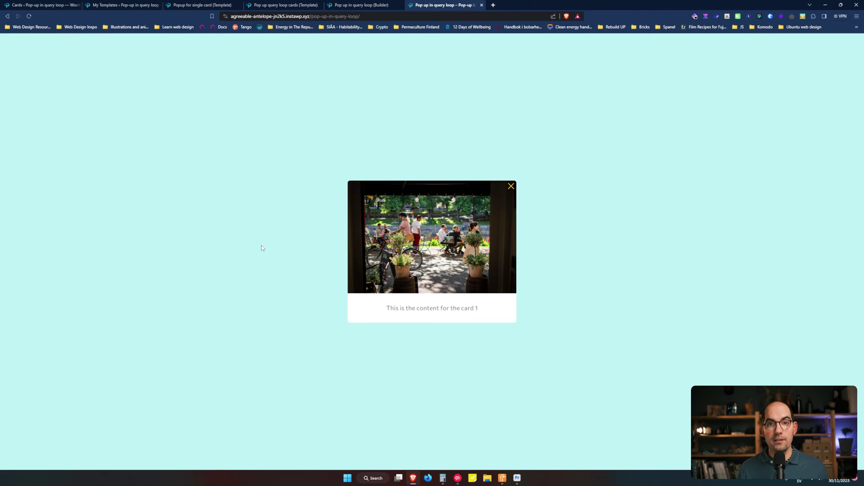
{"action": "left_click", "coordinate": [510, 186]}
{"action": "left_click", "coordinate": [285, 397]}
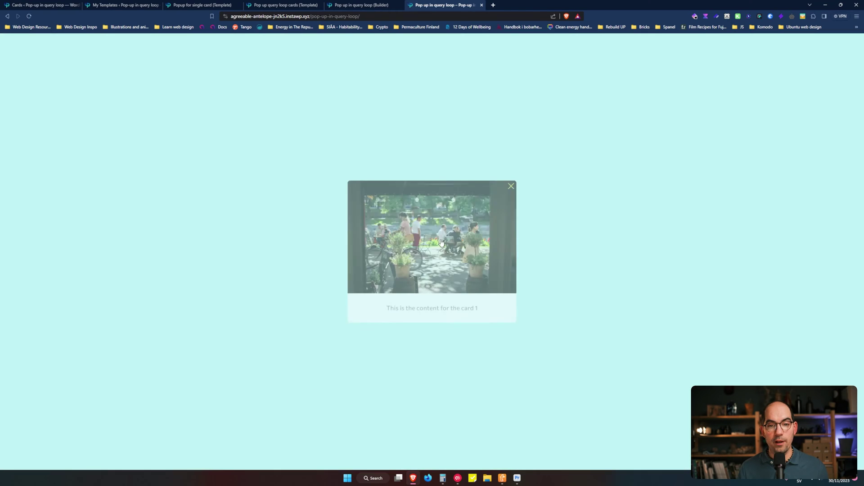
{"action": "left_click", "coordinate": [511, 186]}
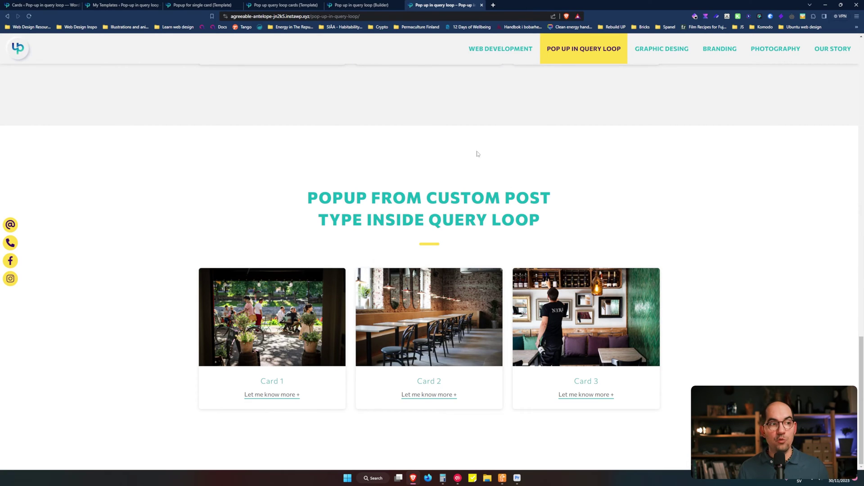
- Compare the entries in the WordPress Cards list with the content of the Card 1 popup on the live page
{"action": "left_click", "coordinate": [9, 6]}
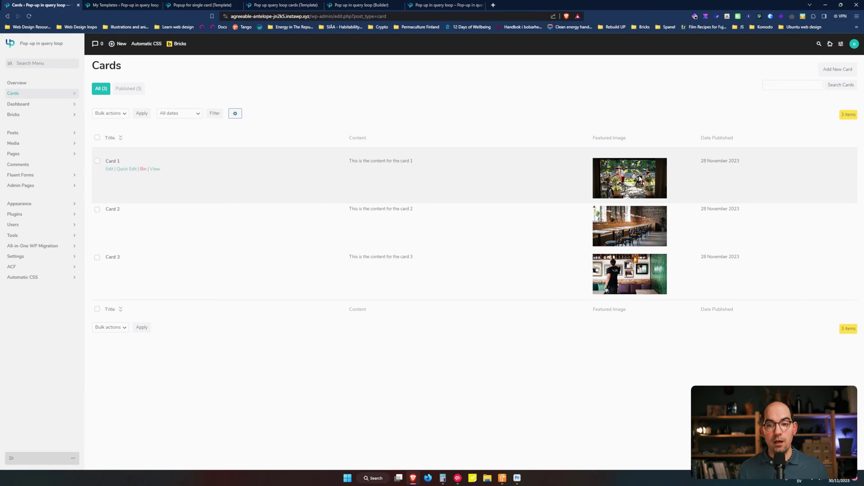
{"action": "left_click", "coordinate": [433, 5]}
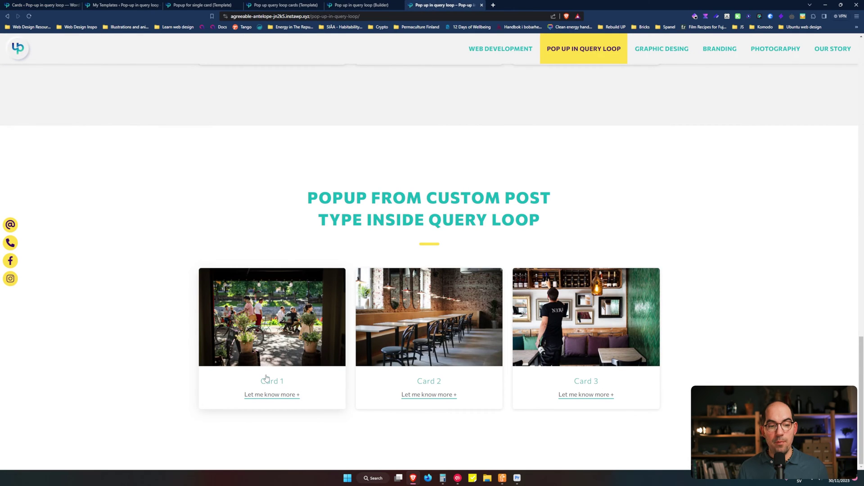
{"action": "left_click", "coordinate": [279, 396]}
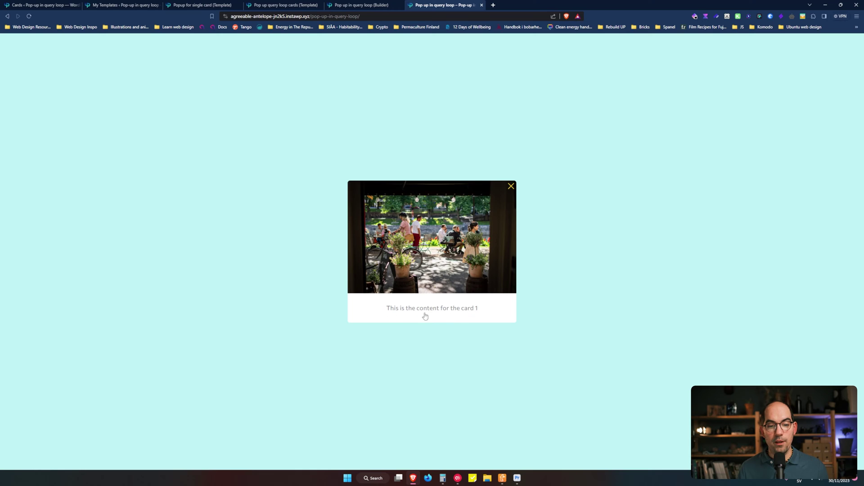
{"action": "left_click", "coordinate": [579, 284]}
- Review the Cards list and the popup templates under My Templates, returning to the live page after each
{"action": "left_click", "coordinate": [68, 4]}
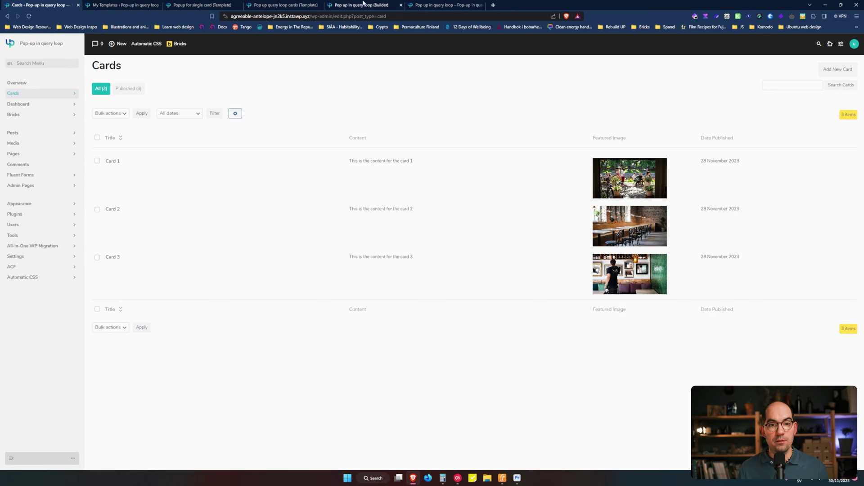
{"action": "left_click", "coordinate": [419, 4]}
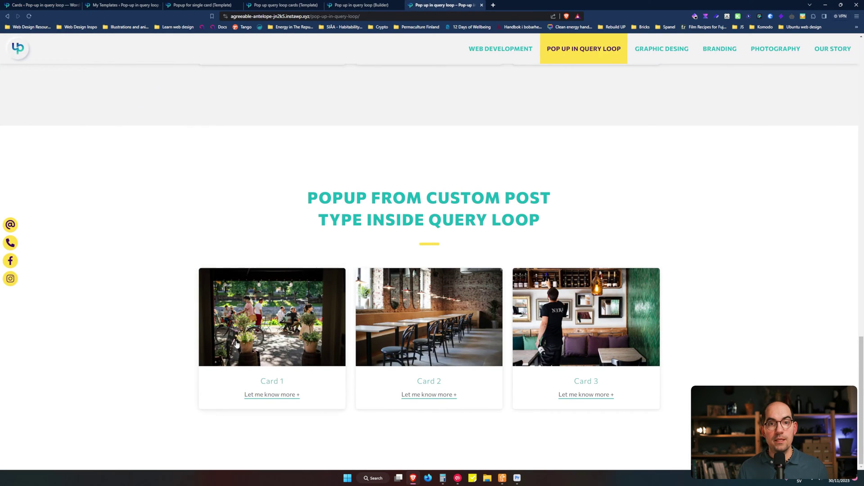
{"action": "left_click", "coordinate": [121, 4]}
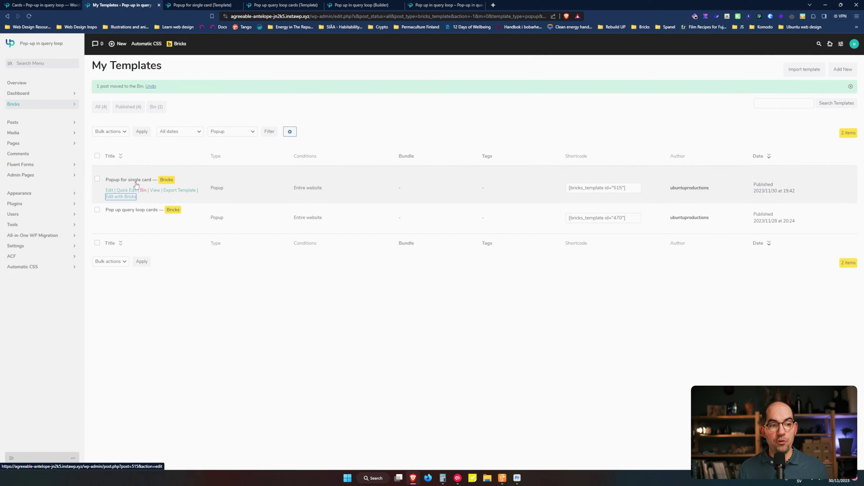
{"action": "left_click", "coordinate": [443, 5]}
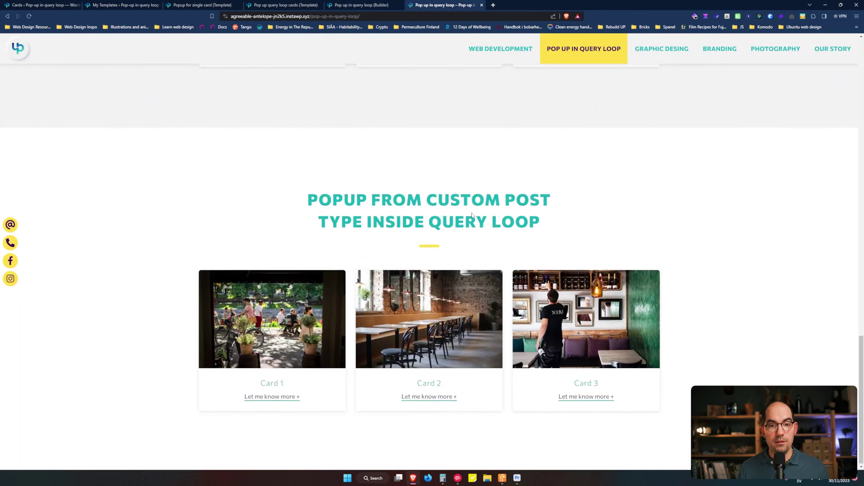
- View and close the Photography services card's popup, check the popup templates under My Templates, and return to the live page
{"action": "scroll", "coordinate": [471, 224], "scroll_direction": "up", "scroll_amount": 5}
{"action": "scroll", "coordinate": [470, 221], "scroll_direction": "up", "scroll_amount": 5}
{"action": "left_click", "coordinate": [429, 281]}
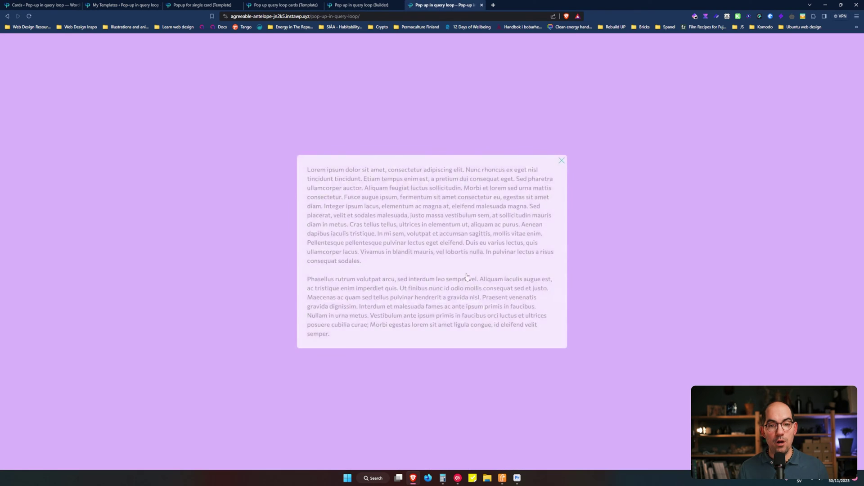
{"action": "left_click", "coordinate": [654, 170]}
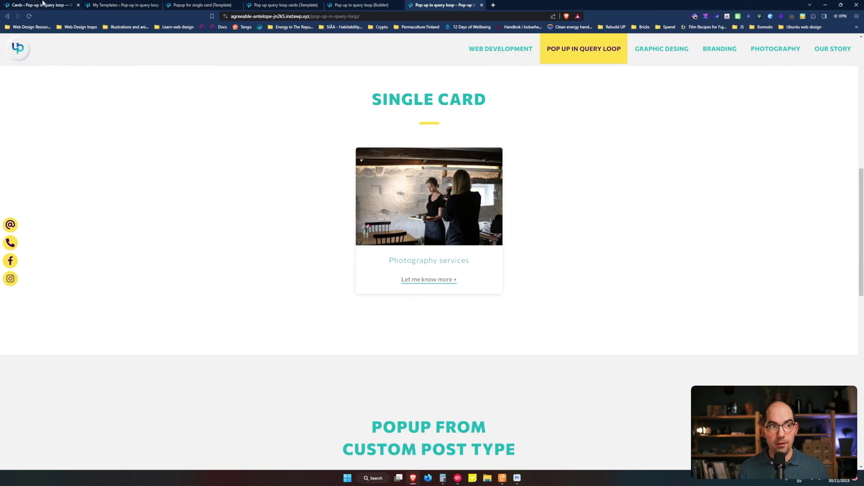
{"action": "left_click", "coordinate": [121, 5]}
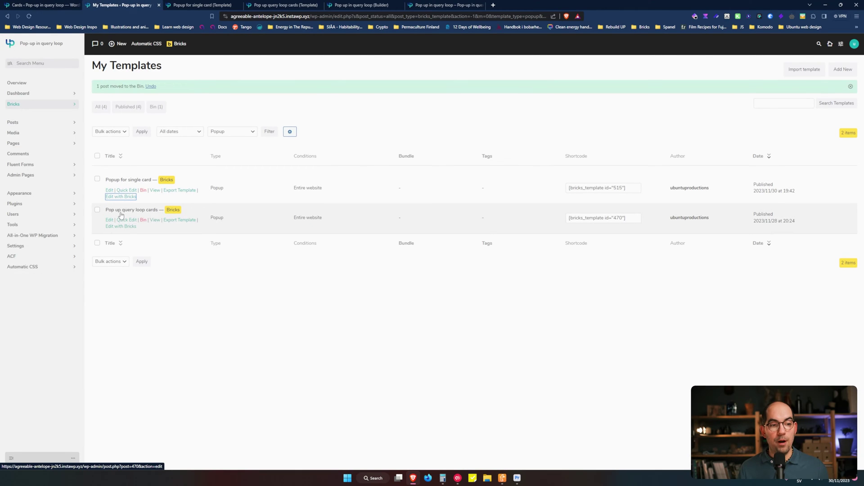
{"action": "left_click", "coordinate": [445, 5]}
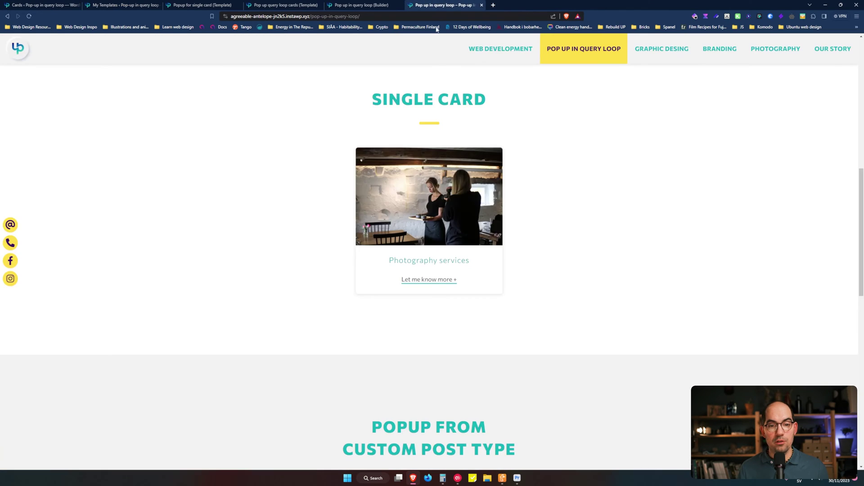
- Open and close the Card 1 popup in the Popup from custom post type inside query loop section
{"action": "scroll", "coordinate": [492, 175], "scroll_direction": "down", "scroll_amount": 8}
{"action": "scroll", "coordinate": [492, 176], "scroll_direction": "down", "scroll_amount": 3}
{"action": "left_click", "coordinate": [275, 395]}
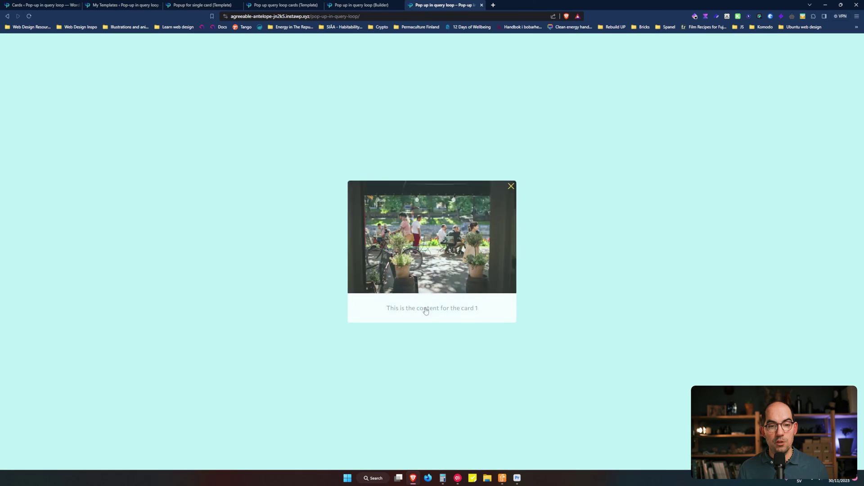
{"action": "left_click", "coordinate": [622, 216]}
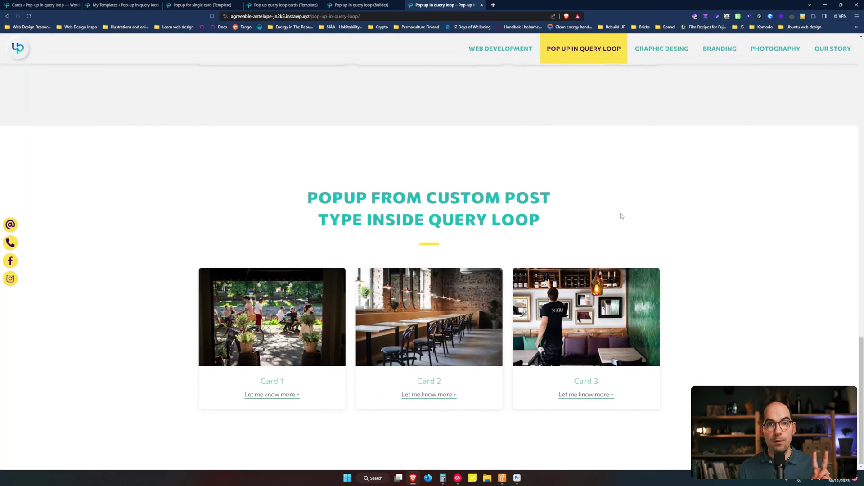
- Inspect the Section, Block, Div, Basic Text and Icon elements of the Popup for single card template in the Bricks builder
{"action": "left_click", "coordinate": [158, 5]}
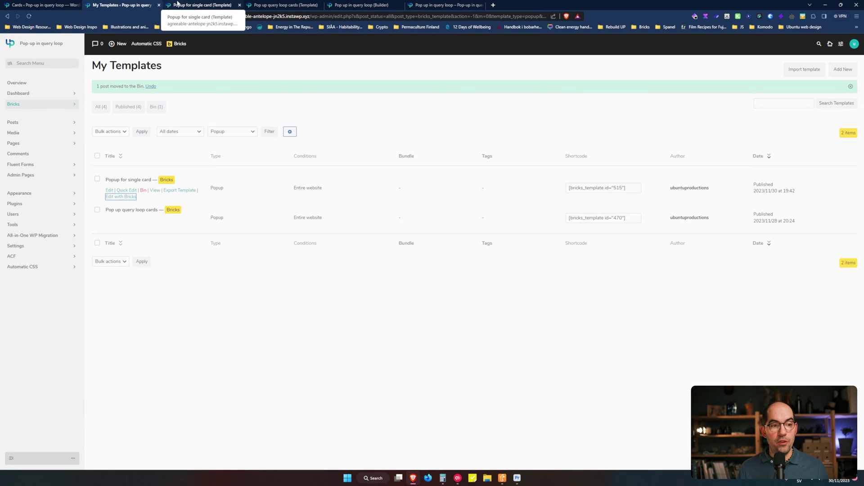
{"action": "left_click", "coordinate": [207, 3]}
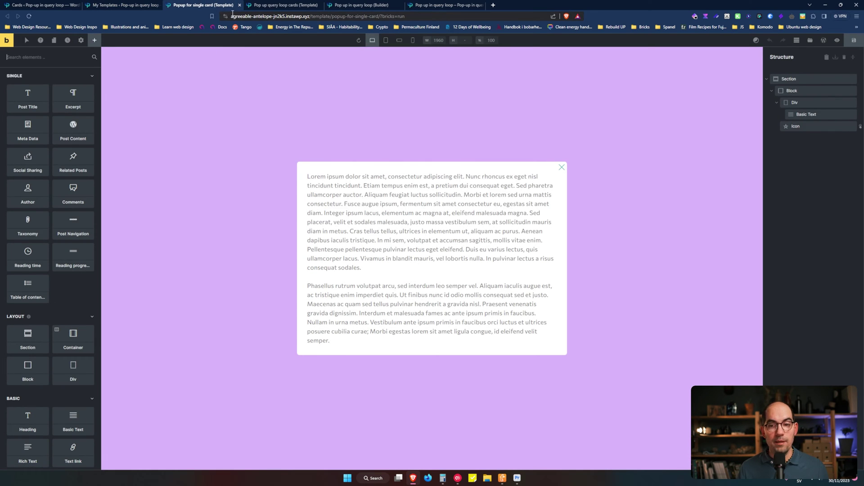
{"action": "left_click", "coordinate": [802, 79]}
{"action": "left_click", "coordinate": [803, 92]}
{"action": "left_click", "coordinate": [807, 104]}
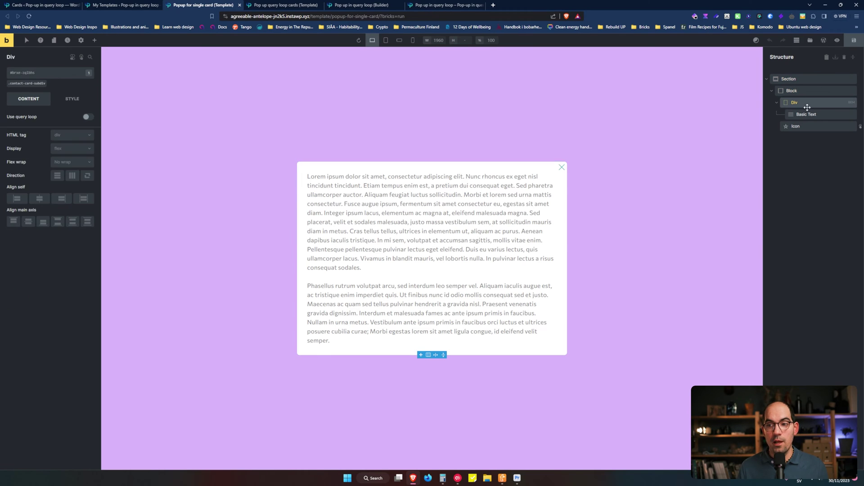
{"action": "left_click", "coordinate": [804, 114]}
{"action": "left_click", "coordinate": [802, 126]}
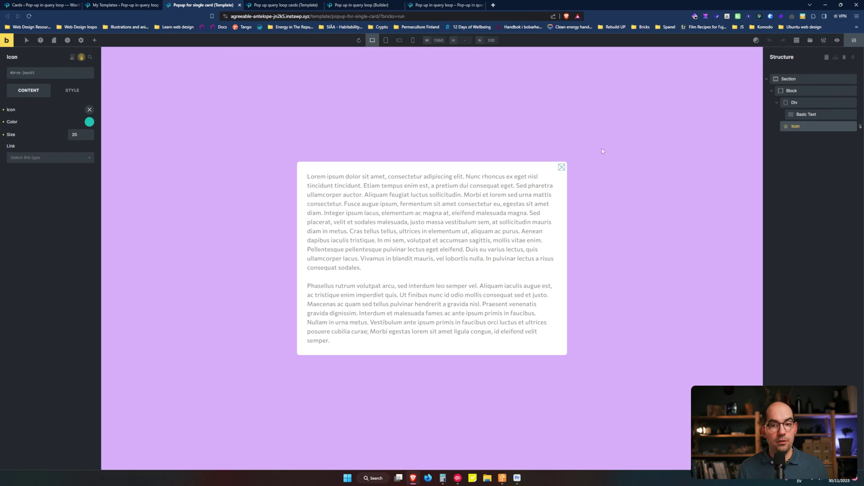
- Review the display condition in the template settings of the Popup for single card template
{"action": "left_click", "coordinate": [81, 40]}
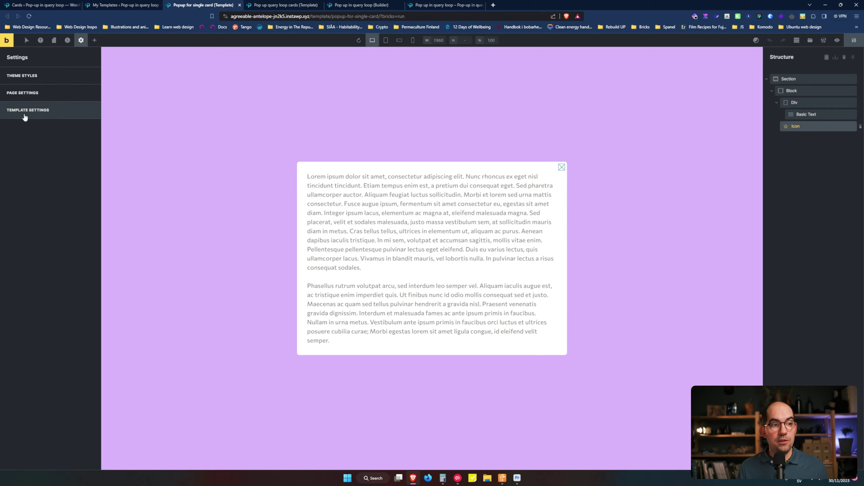
{"action": "left_click", "coordinate": [24, 117]}
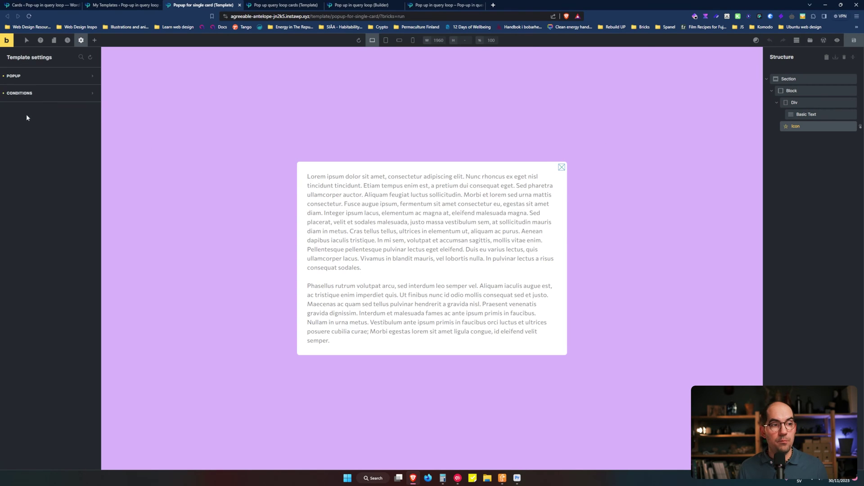
{"action": "left_click", "coordinate": [40, 94]}
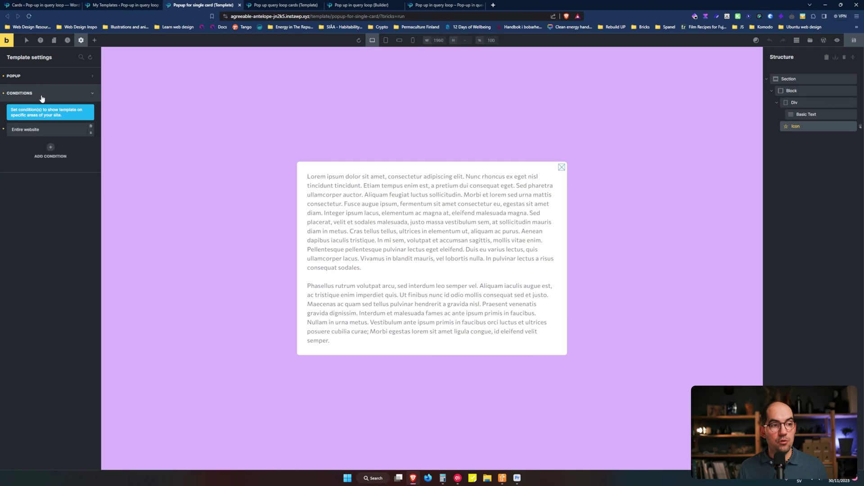
{"action": "left_click", "coordinate": [31, 133]}
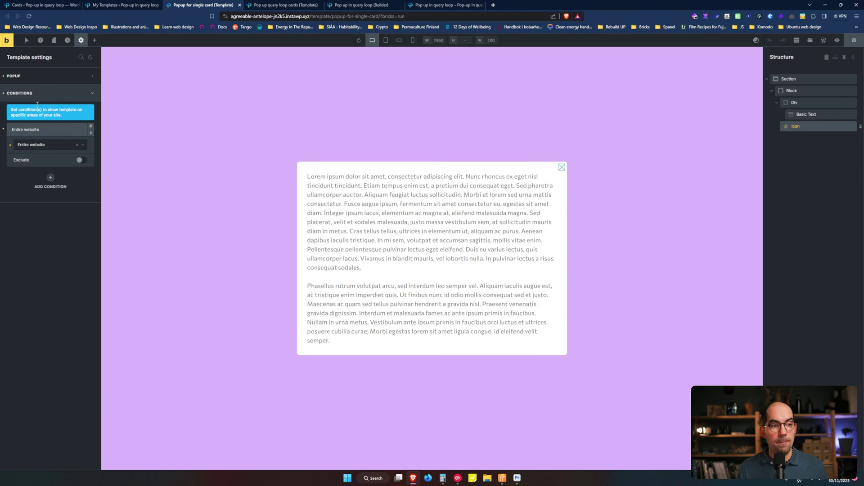
{"action": "left_click", "coordinate": [35, 80]}
- Look through the popup options in the single card template's settings, including backdrop, content, limits and interactions, and collapse them
{"action": "left_click", "coordinate": [81, 40]}
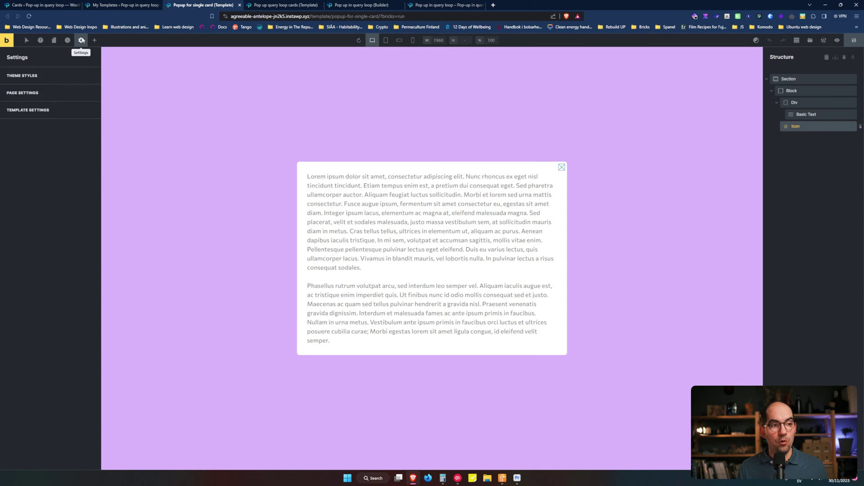
{"action": "left_click", "coordinate": [30, 113]}
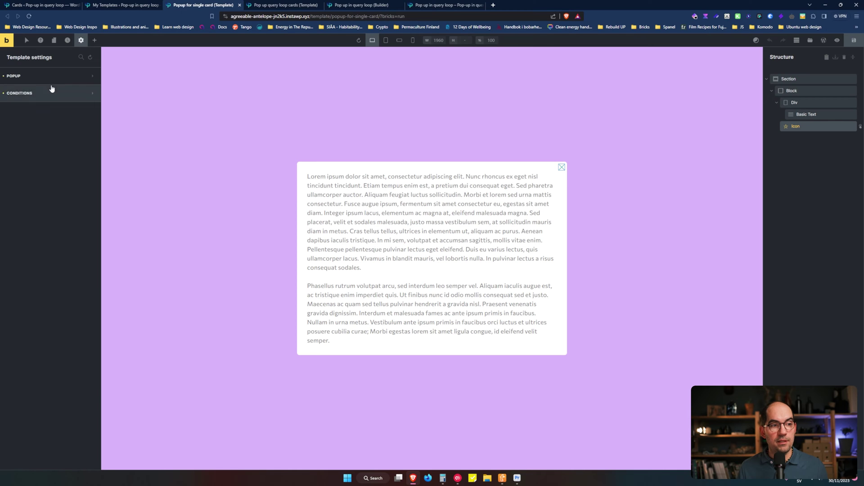
{"action": "left_click", "coordinate": [28, 81]}
{"action": "scroll", "coordinate": [35, 150], "scroll_direction": "down", "scroll_amount": 3}
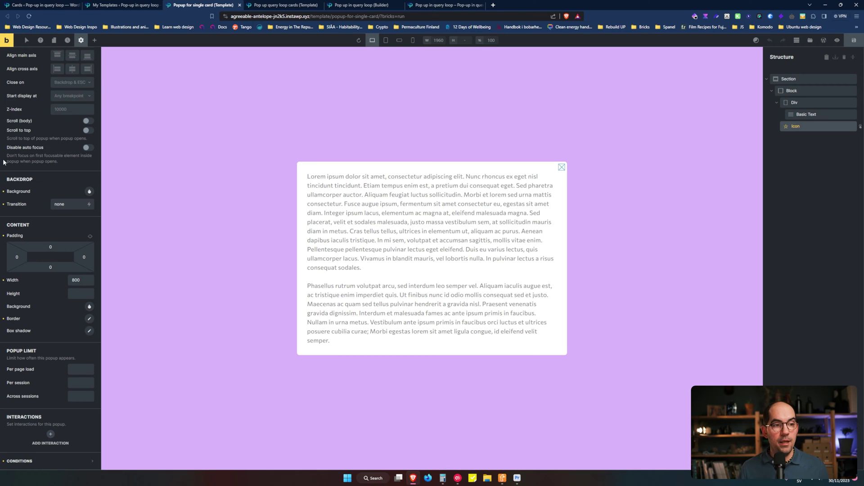
{"action": "scroll", "coordinate": [6, 166], "scroll_direction": "up", "scroll_amount": 3}
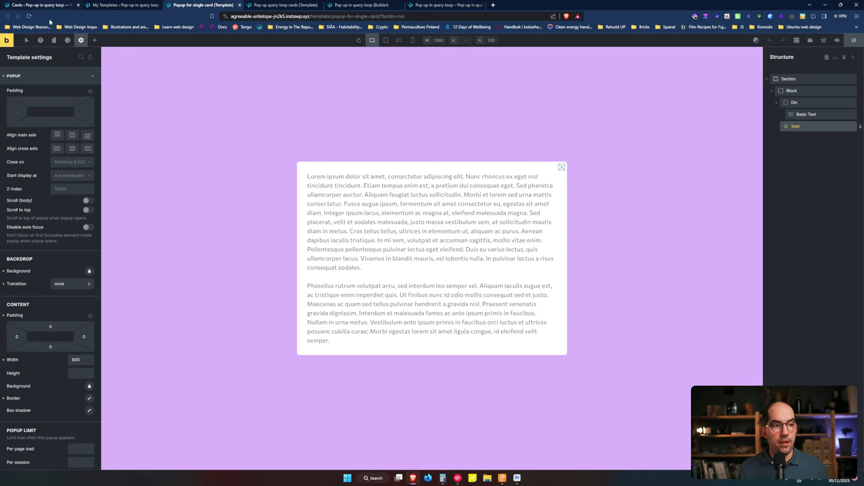
{"action": "left_click", "coordinate": [54, 76]}
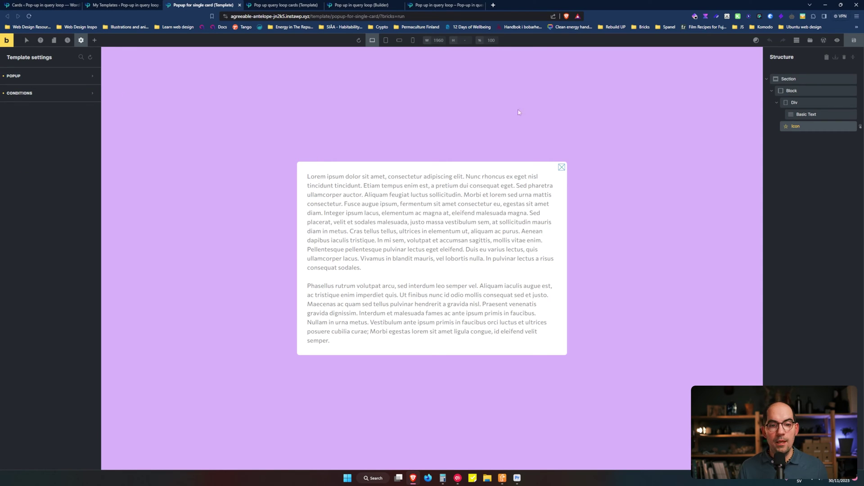
- Compare the Basic Text content in the single card template with the Photography services popup on the live page
{"action": "left_click", "coordinate": [448, 212]}
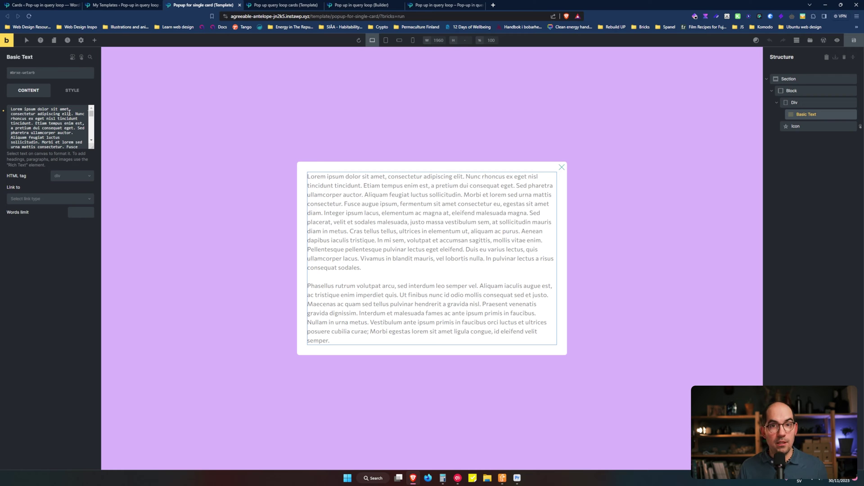
{"action": "left_click", "coordinate": [443, 5]}
{"action": "scroll", "coordinate": [419, 310], "scroll_direction": "up", "scroll_amount": 4}
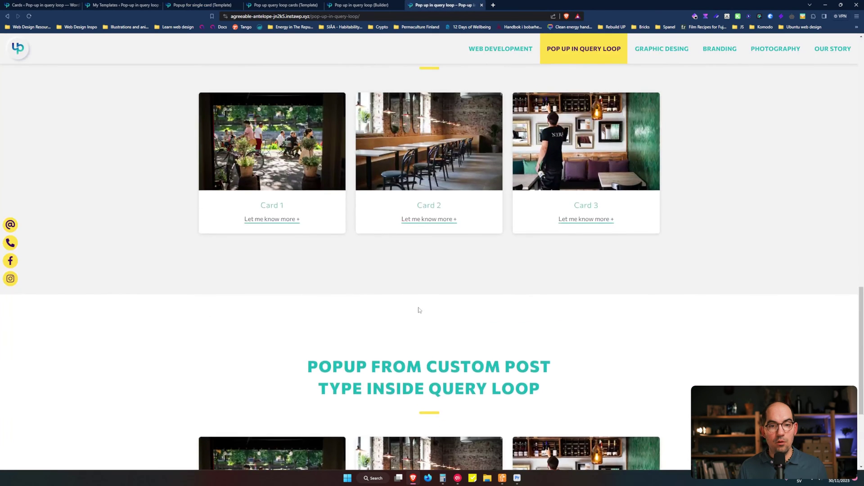
{"action": "scroll", "coordinate": [419, 309], "scroll_direction": "up", "scroll_amount": 8}
{"action": "left_click", "coordinate": [413, 244]}
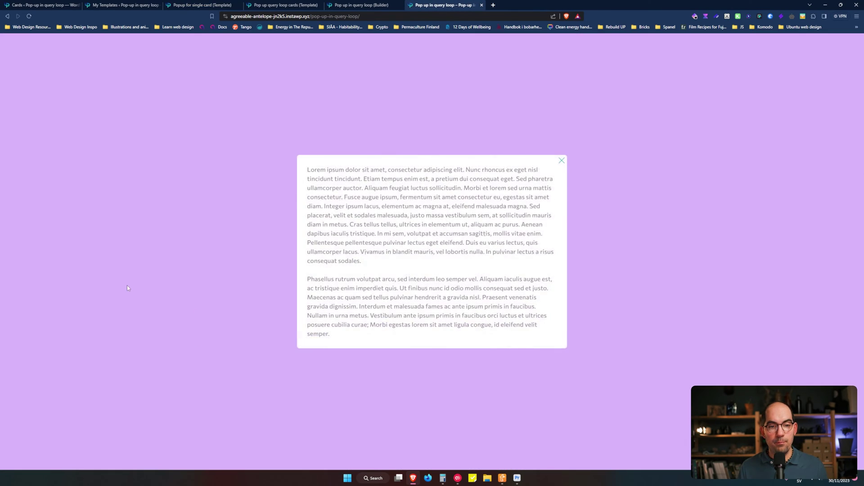
{"action": "left_click", "coordinate": [127, 288]}
- Compare the structure of the Pop up query loop cards template with that of the Popup for single card template
{"action": "left_click", "coordinate": [279, 5]}
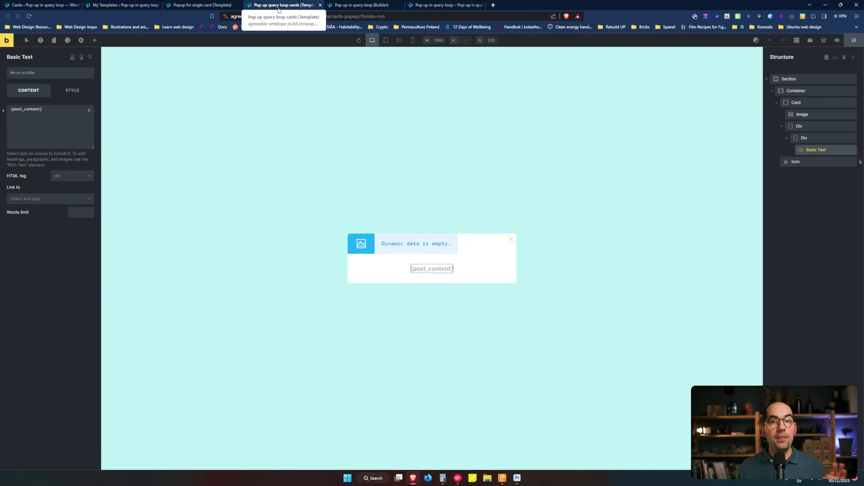
{"action": "left_click", "coordinate": [192, 4]}
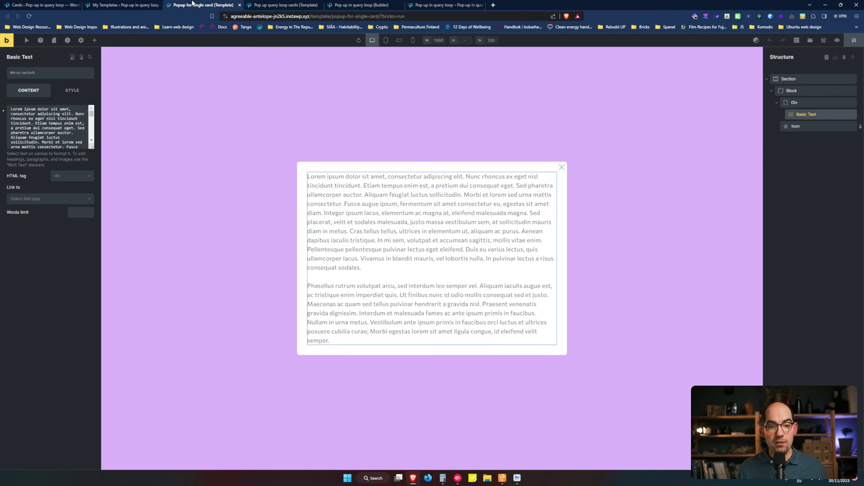
{"action": "left_click", "coordinate": [281, 5]}
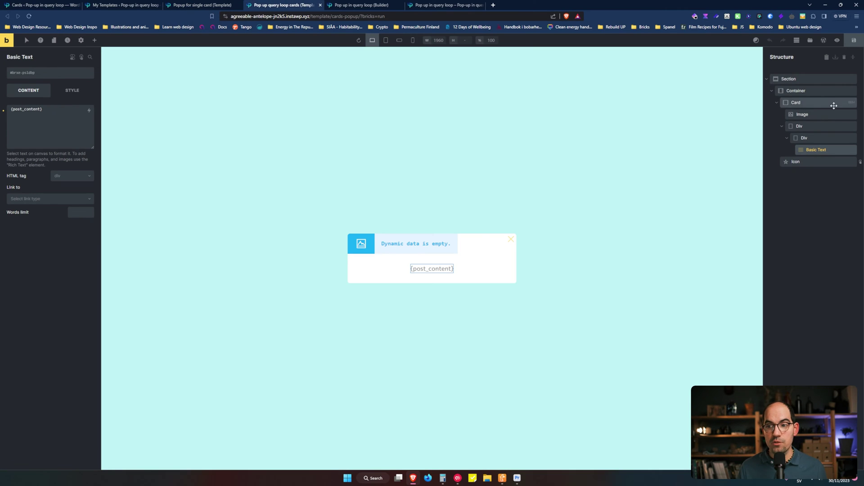
{"action": "left_click", "coordinate": [176, 5]}
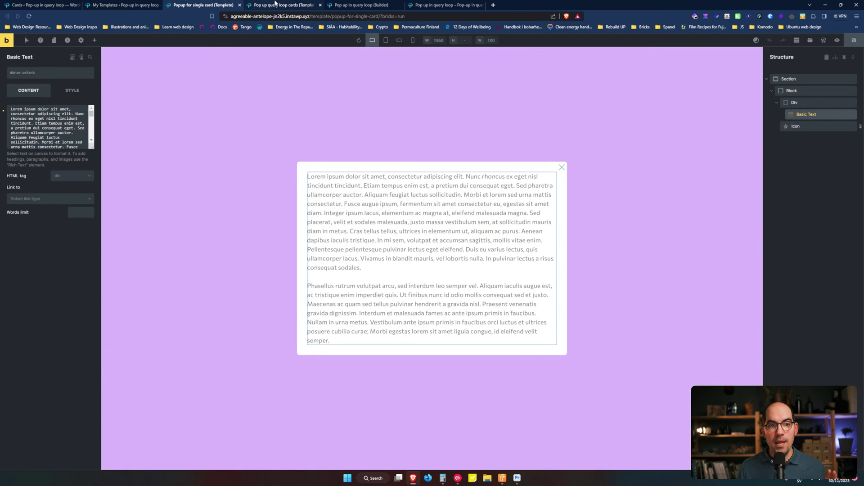
- Examine the dynamic data used by the image and the text in the Pop up query loop cards template
{"action": "left_click", "coordinate": [282, 5]}
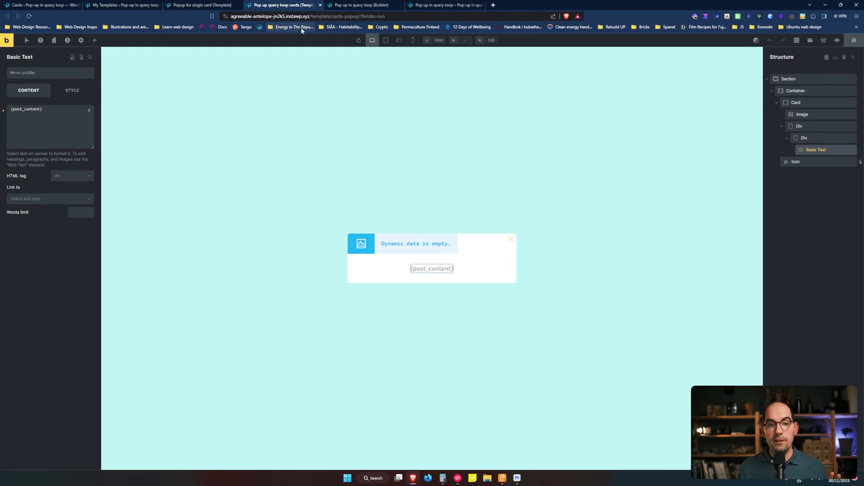
{"action": "left_click", "coordinate": [421, 250]}
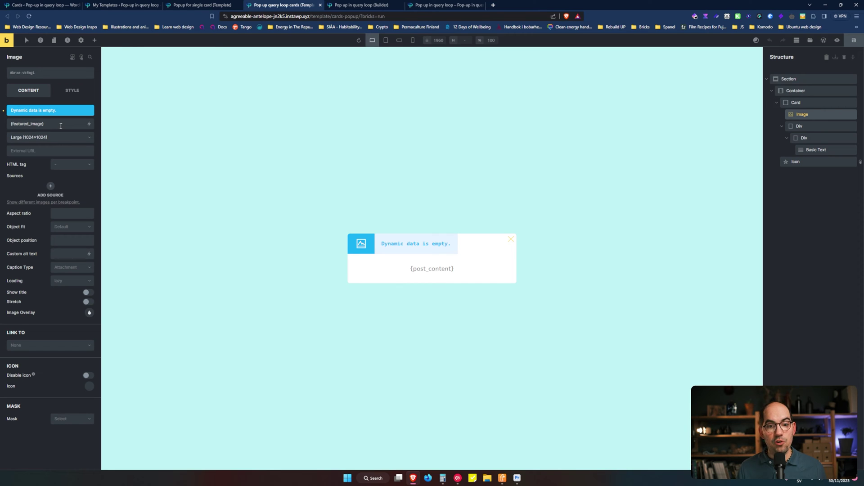
{"action": "left_click", "coordinate": [442, 269]}
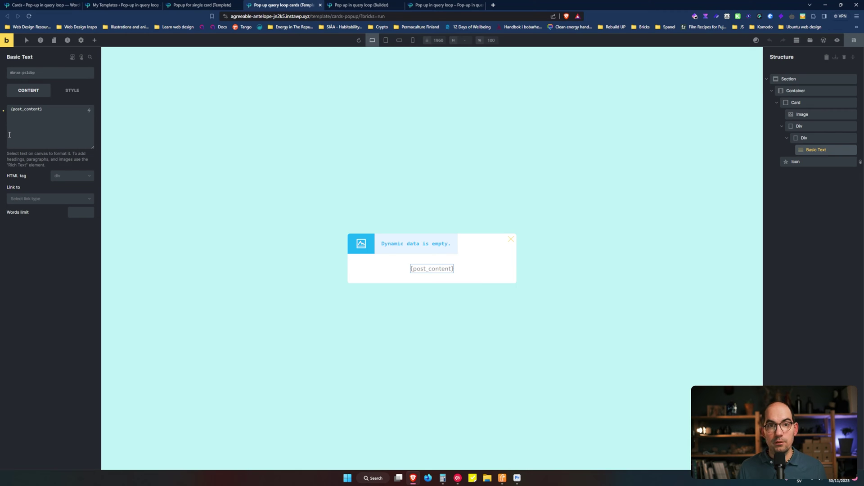
- View and close the Card 1 popup in the inside query loop section of the live page
{"action": "left_click", "coordinate": [446, 5]}
{"action": "scroll", "coordinate": [432, 270], "scroll_direction": "down", "scroll_amount": 1}
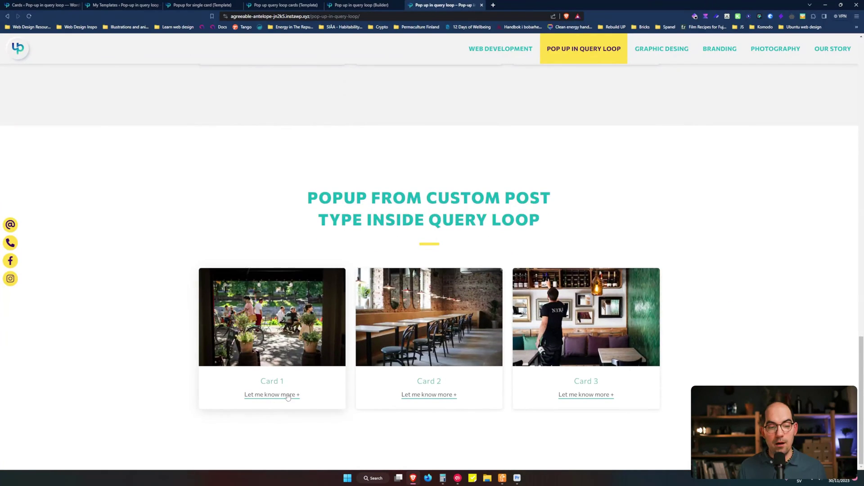
{"action": "left_click", "coordinate": [272, 398]}
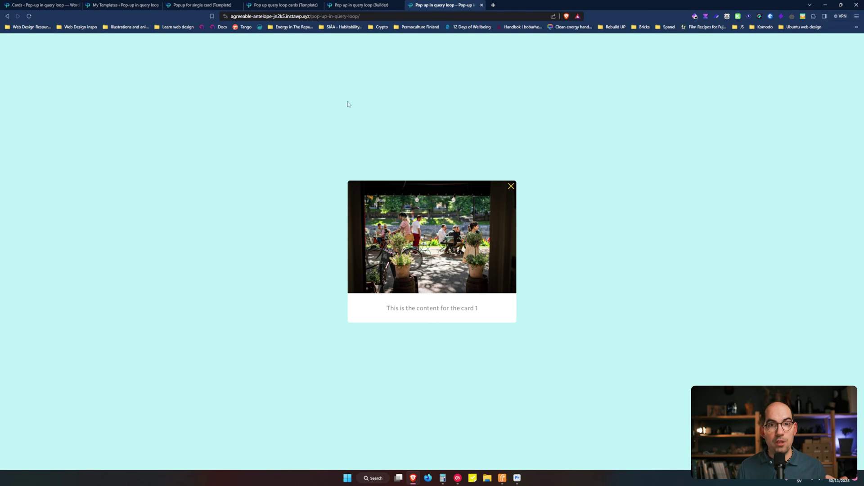
{"action": "left_click", "coordinate": [407, 126]}
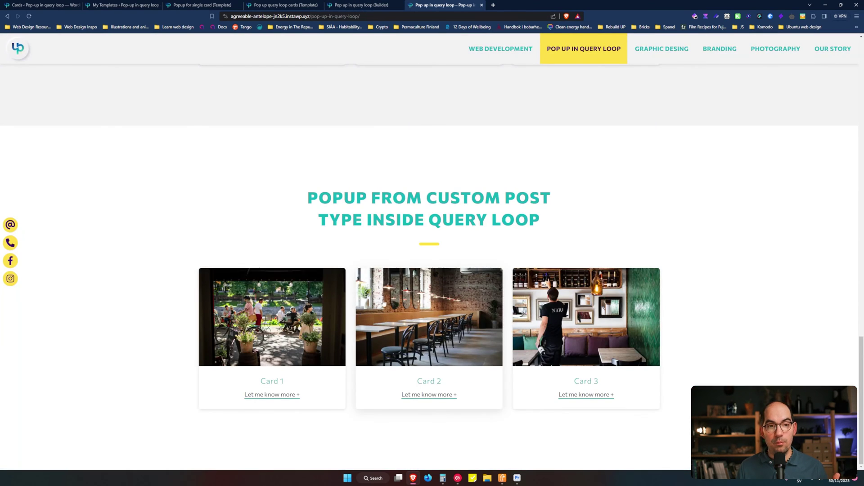
- Recheck the dynamic sources of the Image and Basic Text elements in the Pop up query loop cards template
{"action": "left_click", "coordinate": [291, 4]}
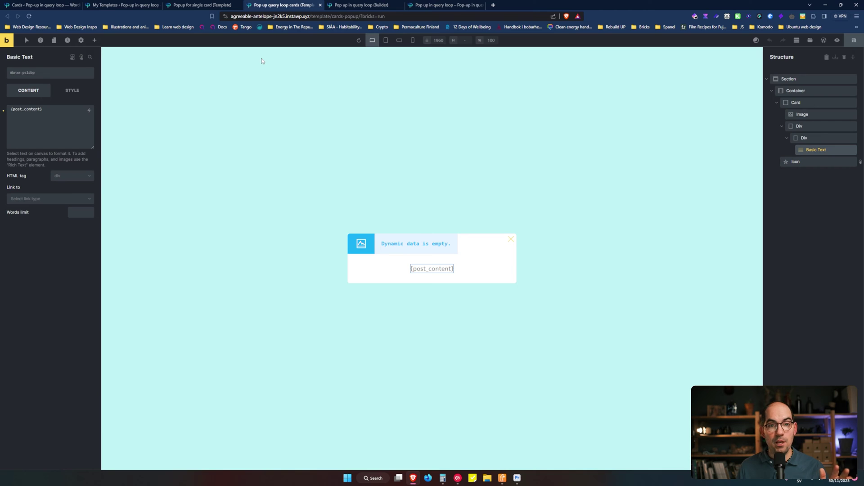
{"action": "left_click", "coordinate": [817, 115]}
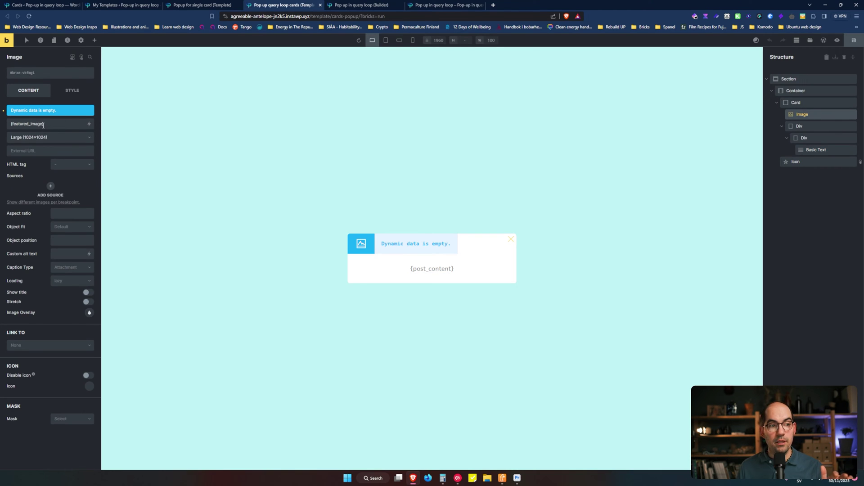
{"action": "left_click", "coordinate": [825, 150]}
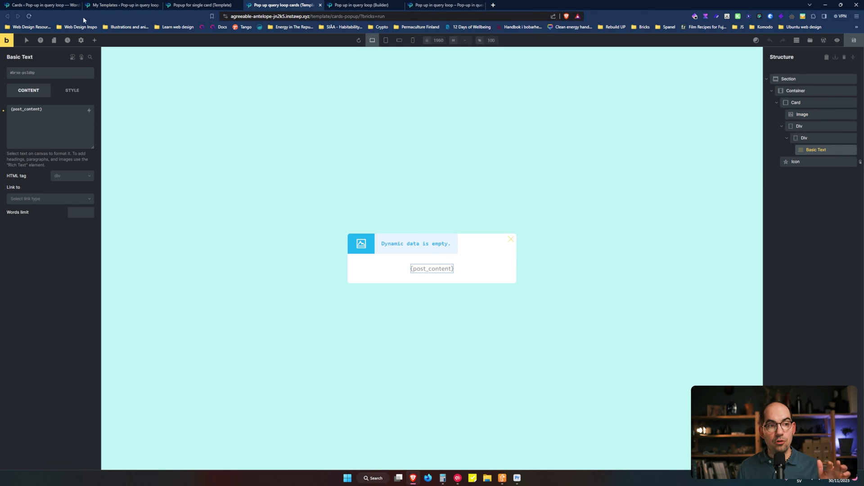
- Review the content text of Card 1, Card 2 and Card 3 in the WordPress Cards list
{"action": "left_click", "coordinate": [54, 5]}
{"action": "left_click_drag", "start_coordinate": [353, 161], "coordinate": [409, 161]}
{"action": "left_click_drag", "start_coordinate": [351, 209], "coordinate": [409, 212]}
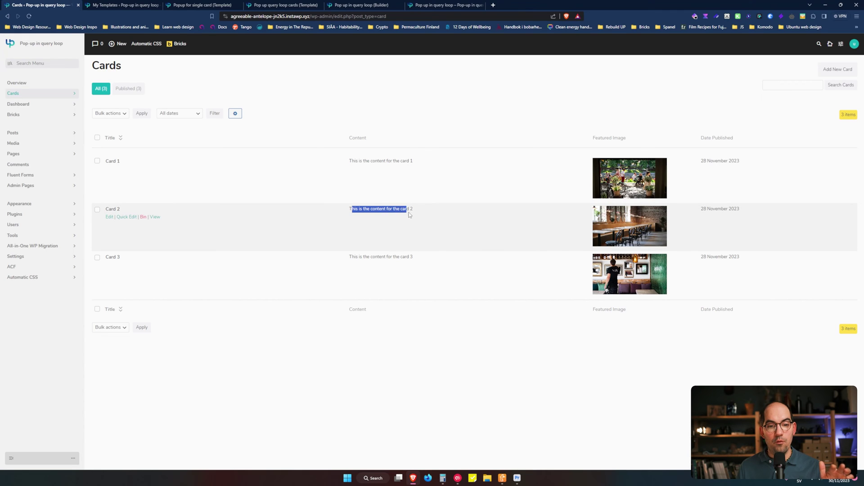
{"action": "left_click_drag", "start_coordinate": [355, 257], "coordinate": [430, 260]}
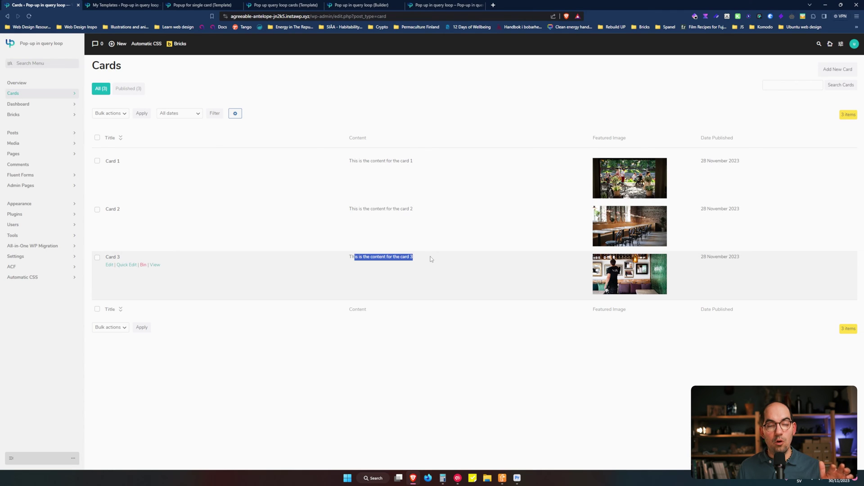
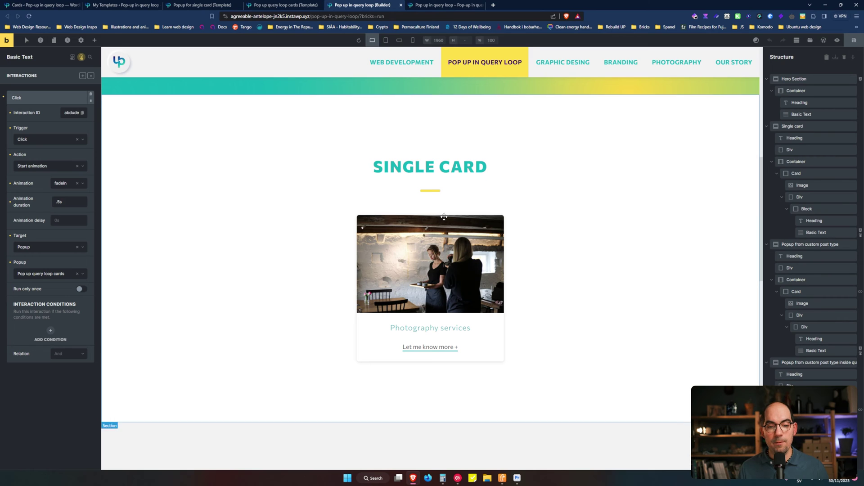
- Delete the existing click interaction from the "Let me know more +" text of the Photography services card in the builder
{"action": "left_click", "coordinate": [91, 98]}
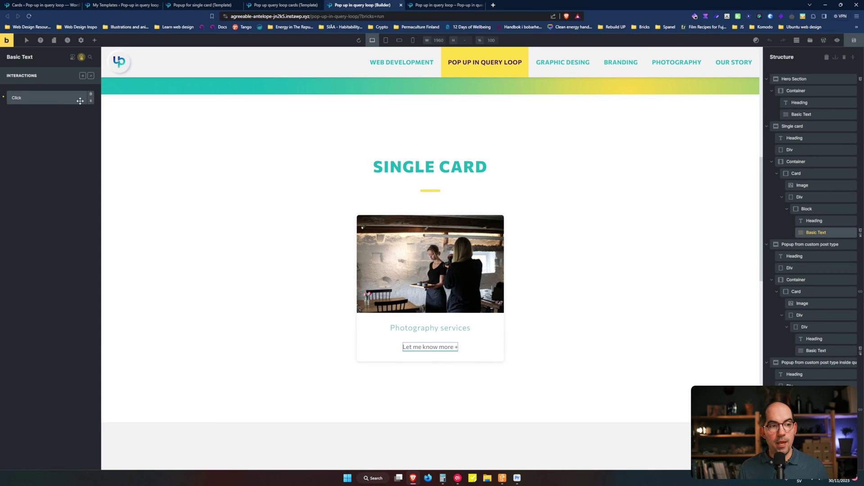
{"action": "left_click", "coordinate": [90, 103]}
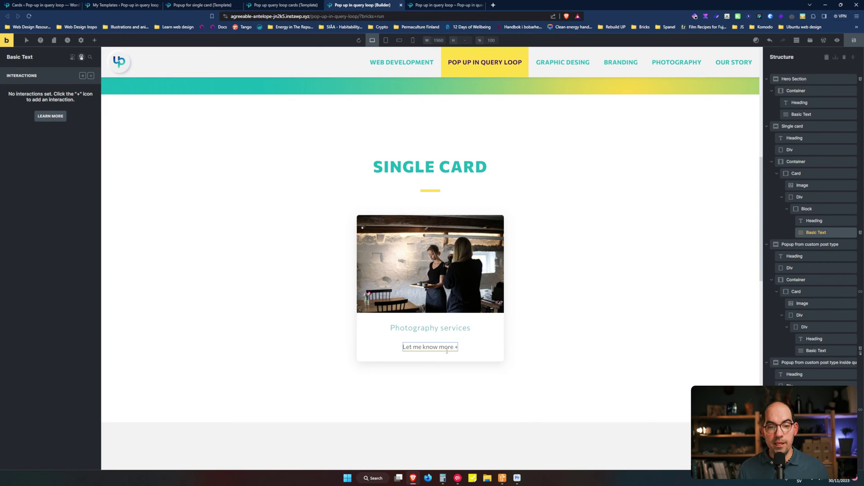
{"action": "left_click", "coordinate": [441, 325]}
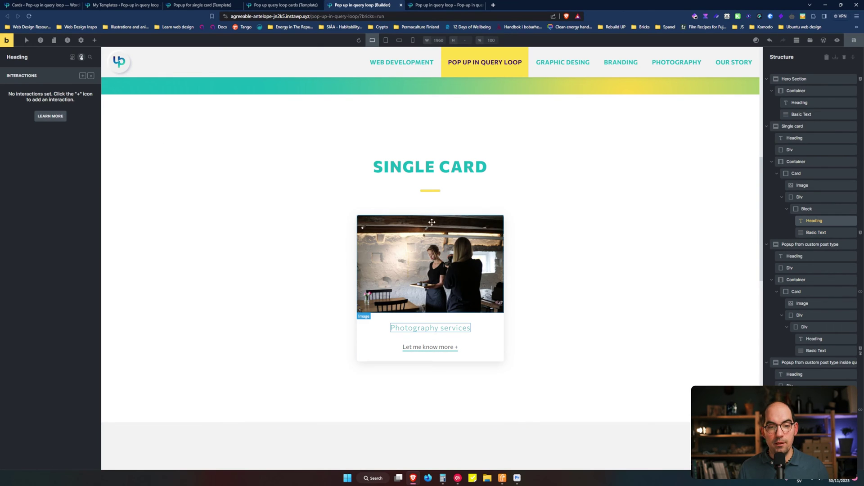
{"action": "left_click", "coordinate": [431, 191]}
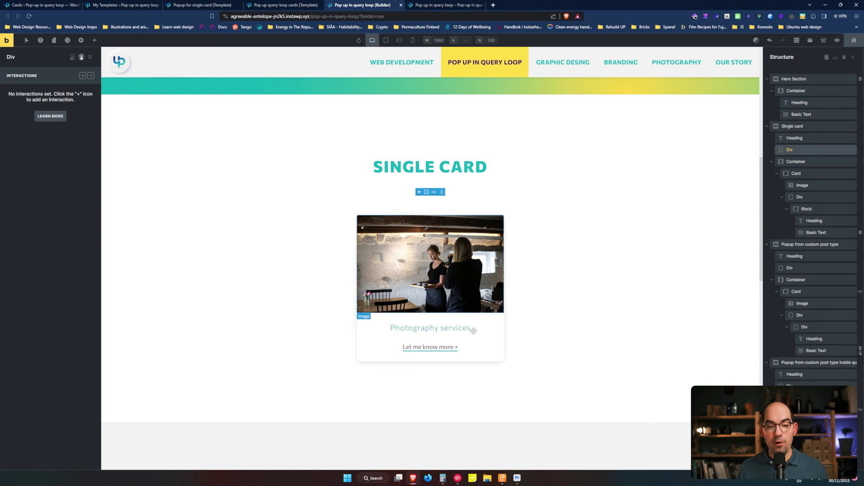
- Add an interaction to the Photography services card's "Let me know more +" text with trigger Click and action Start animation
{"action": "left_click", "coordinate": [440, 348]}
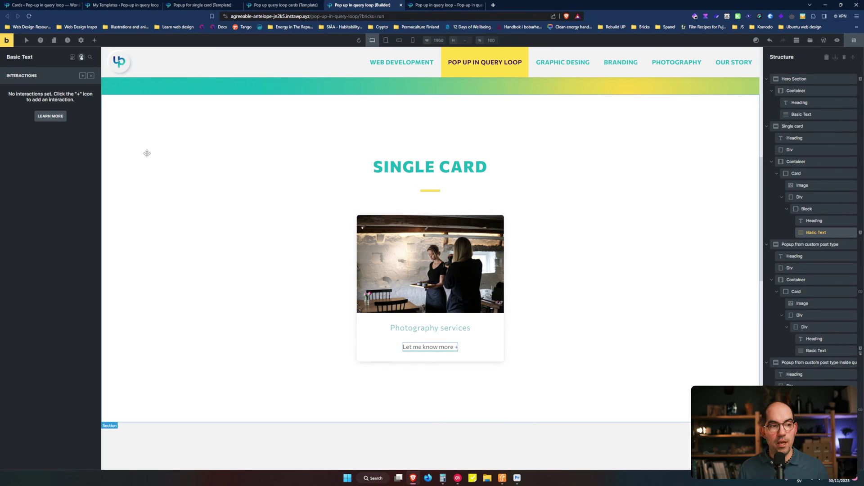
{"action": "left_click", "coordinate": [82, 76]}
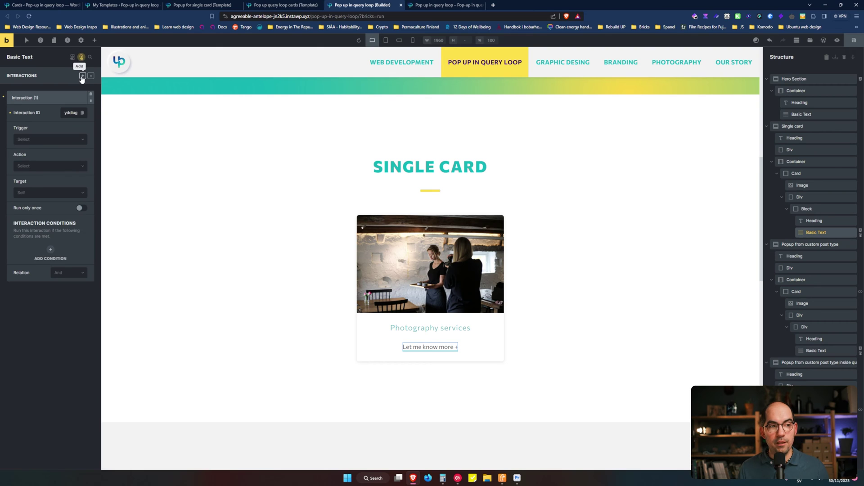
{"action": "left_click", "coordinate": [31, 143]}
{"action": "left_click", "coordinate": [31, 159]}
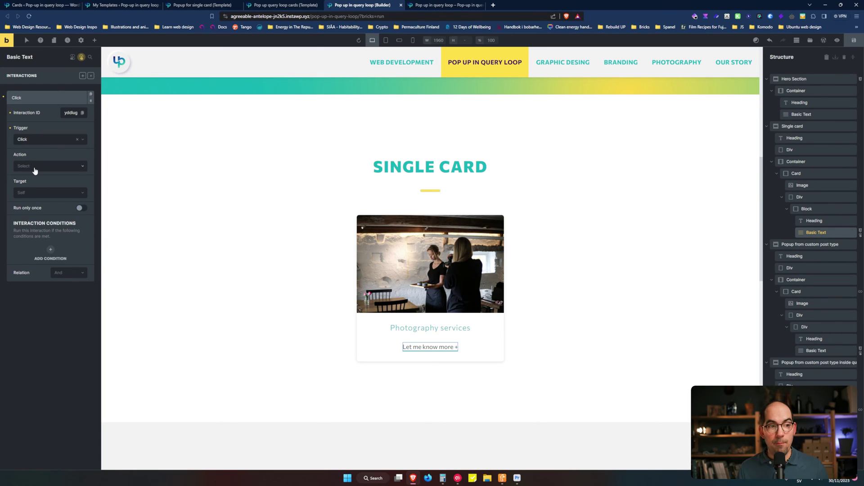
{"action": "left_click", "coordinate": [34, 168]}
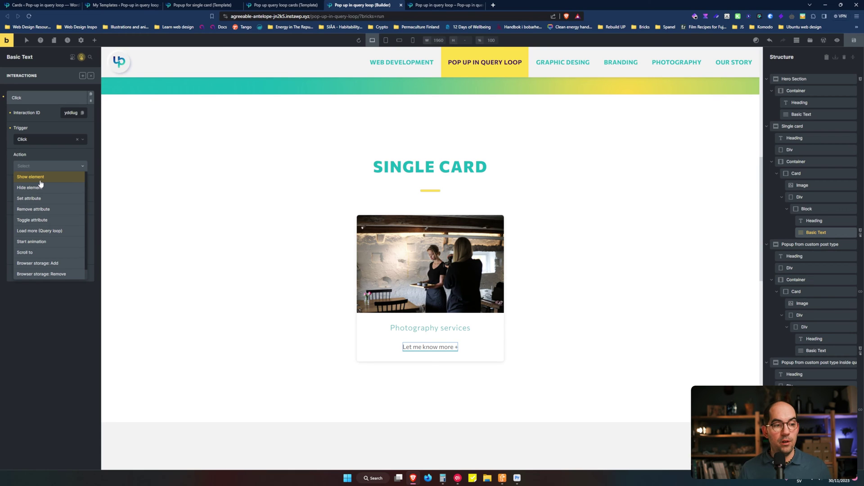
{"action": "left_click", "coordinate": [50, 242]}
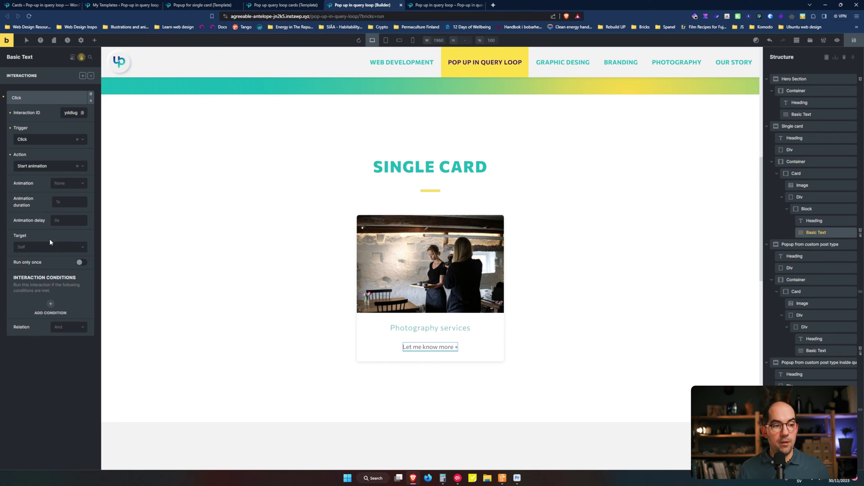
- Set the interaction's animation to fadeIn with a duration of 500ms
{"action": "left_click", "coordinate": [61, 185]}
{"action": "type", "text": "fad"}
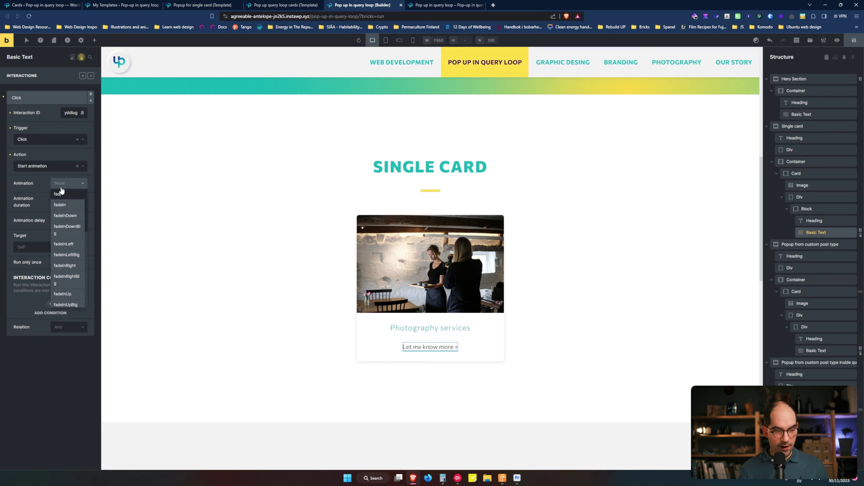
{"action": "left_click", "coordinate": [62, 205]}
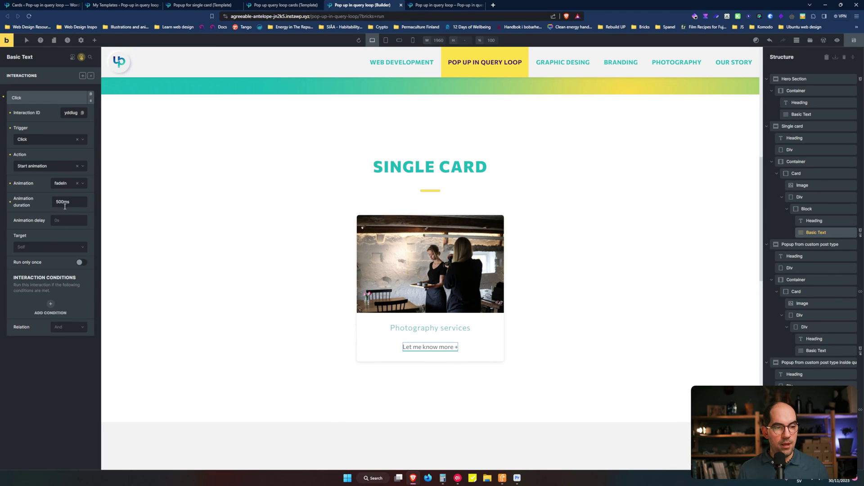
- Set the interaction's target to Popup and choose the Popup for single card template
{"action": "left_click", "coordinate": [42, 246]}
{"action": "left_click", "coordinate": [34, 280]}
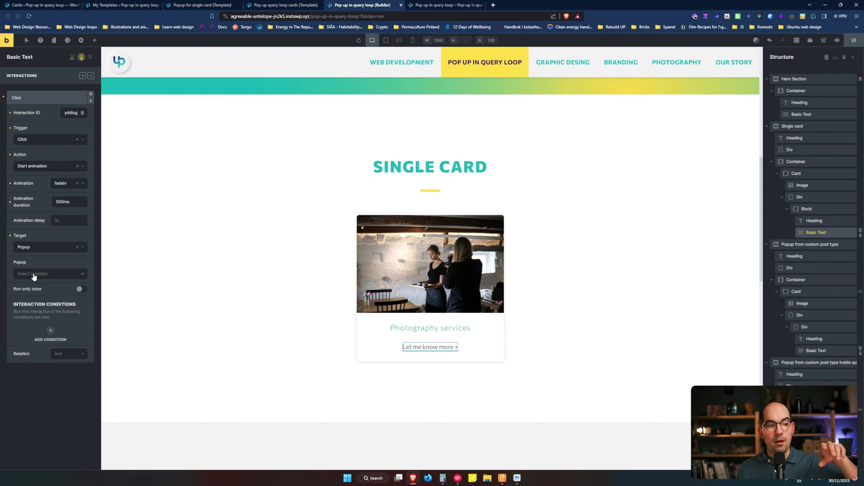
{"action": "left_click", "coordinate": [34, 277]}
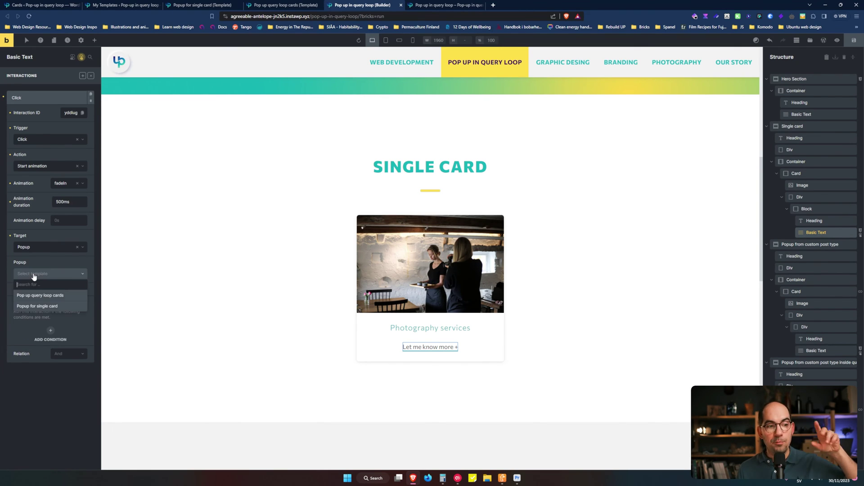
{"action": "left_click", "coordinate": [37, 305]}
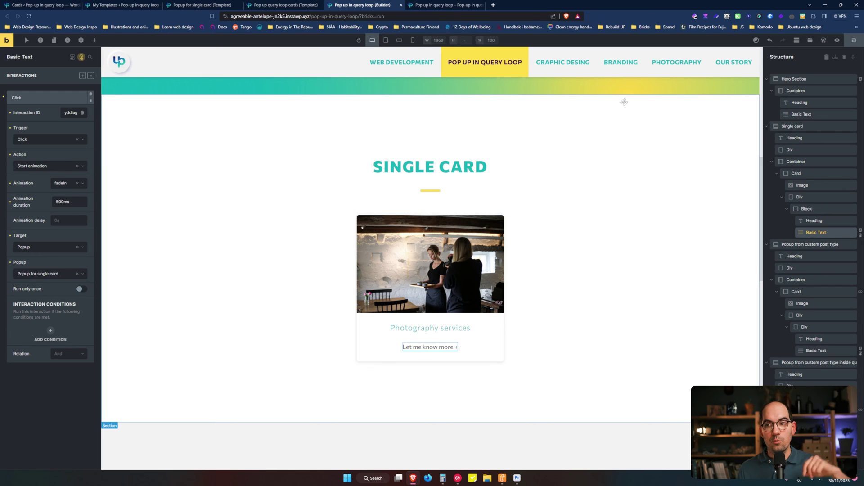
- Reload the live page and test the popup of the Photography services card in the Single Card section
{"action": "left_click", "coordinate": [445, 5]}
{"action": "key", "text": "F5"}
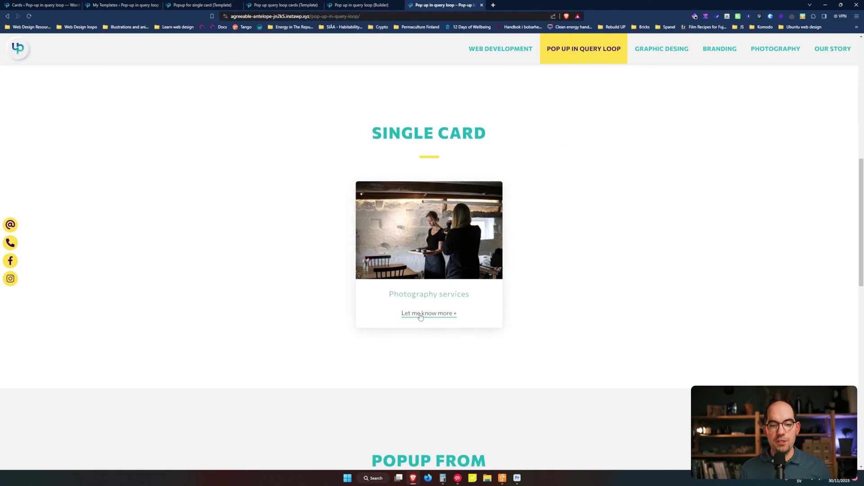
{"action": "left_click", "coordinate": [420, 316]}
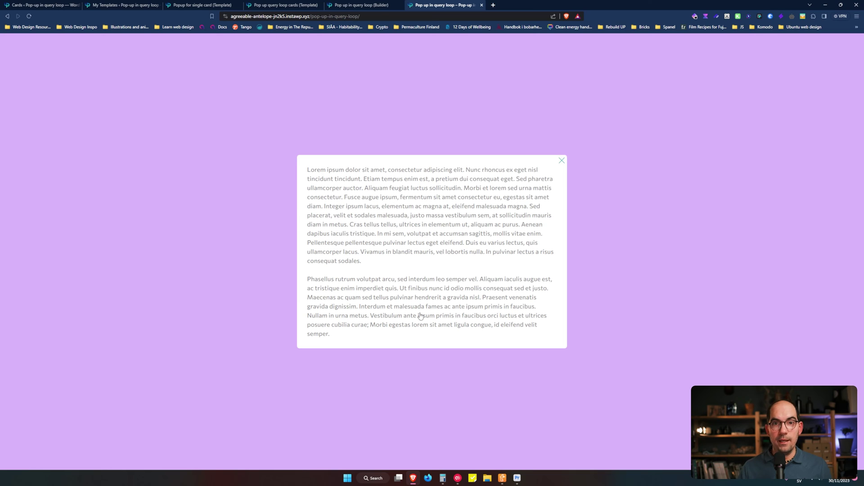
- View and close the Card 1 popup in the Popup from Custom Post Type section of the live page
{"action": "key", "text": "ctrl+shift+Tab"}
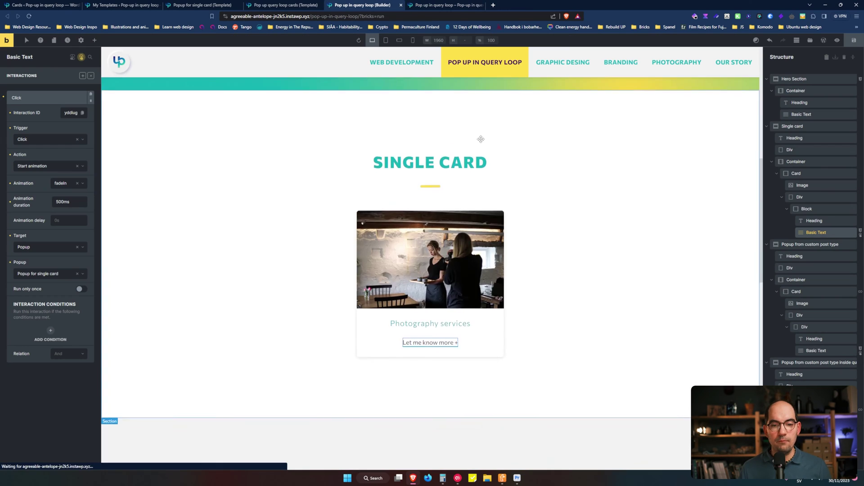
{"action": "scroll", "coordinate": [503, 174], "scroll_direction": "down", "scroll_amount": 10}
{"action": "scroll", "coordinate": [502, 173], "scroll_direction": "up", "scroll_amount": 1}
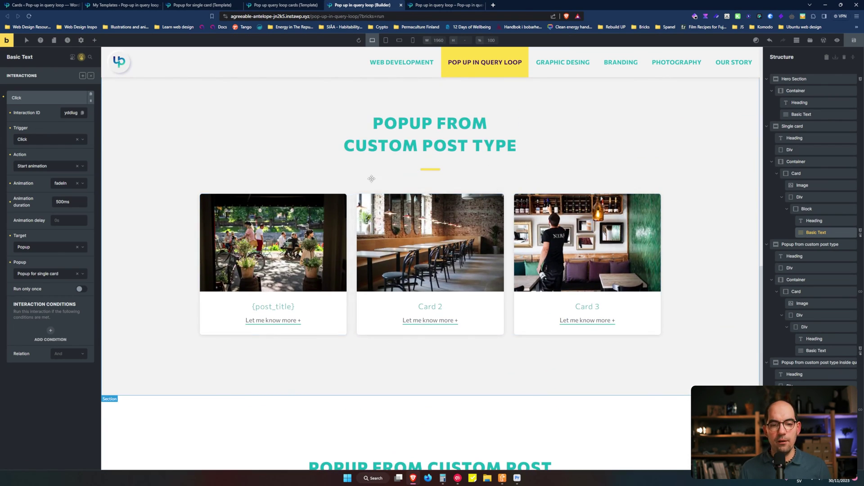
{"action": "key", "text": "ctrl+Tab"}
{"action": "scroll", "coordinate": [396, 190], "scroll_direction": "down", "scroll_amount": 5}
{"action": "scroll", "coordinate": [396, 190], "scroll_direction": "down", "scroll_amount": 2}
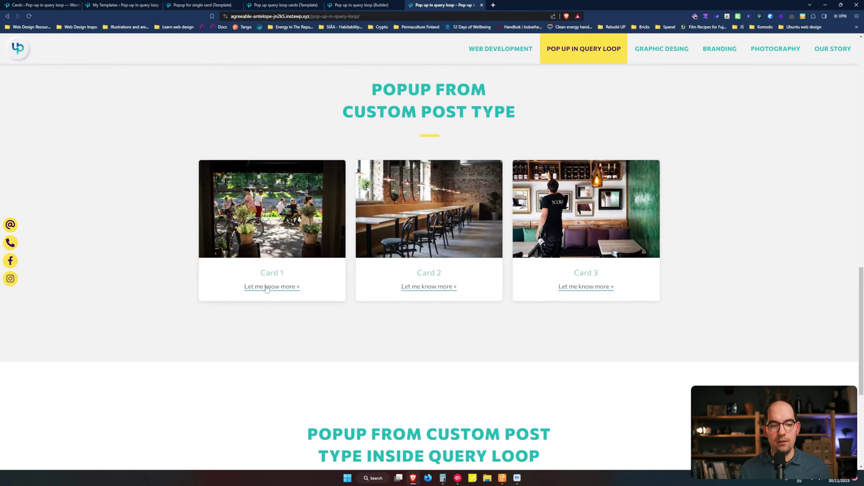
{"action": "left_click", "coordinate": [266, 291]}
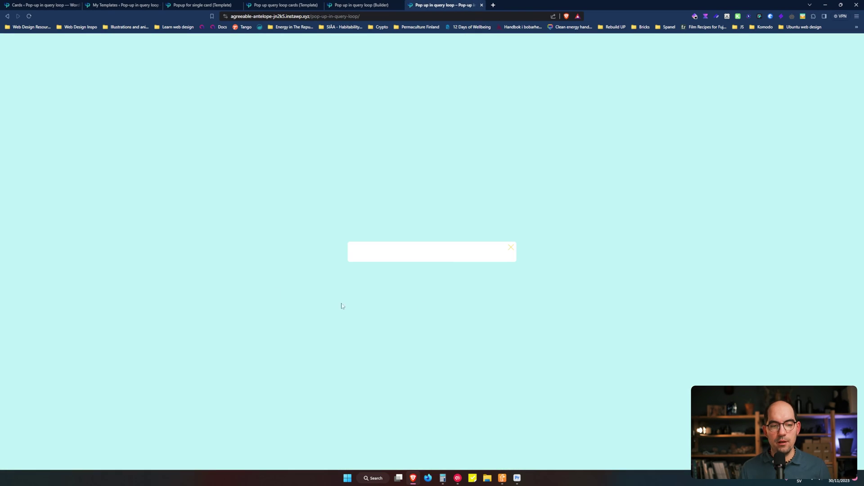
{"action": "left_click", "coordinate": [511, 248]}
- View and close the Card 1 popup in the Popup from Custom Post Type Inside Query Loop section for comparison
{"action": "scroll", "coordinate": [509, 245], "scroll_direction": "down", "scroll_amount": 5}
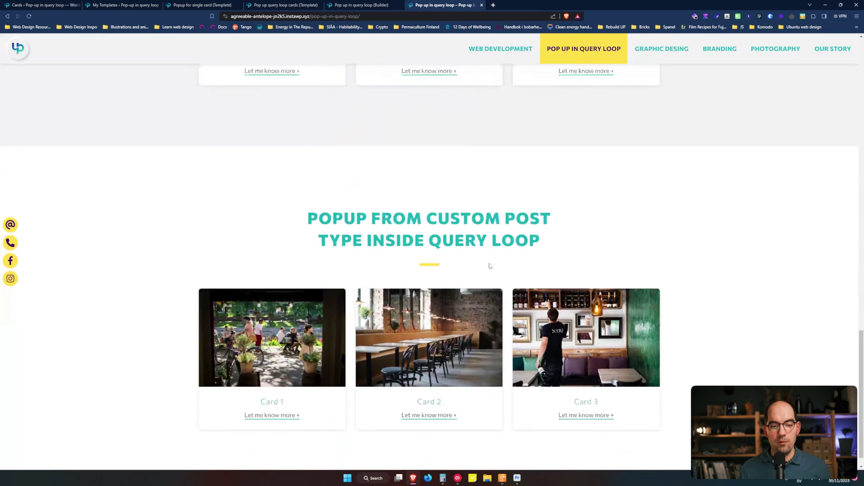
{"action": "left_click", "coordinate": [275, 396]}
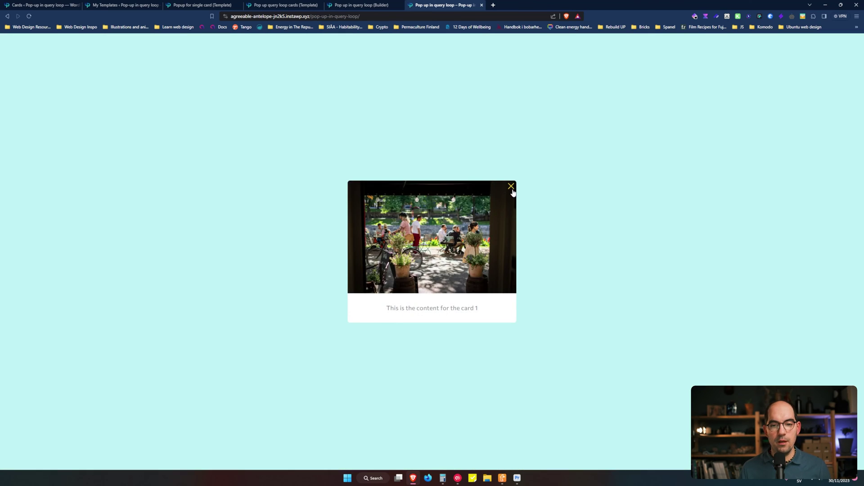
{"action": "left_click", "coordinate": [513, 193]}
- Delete the click interaction from the first card's "Let me know more +" text in the builder's Popup from custom post type section
{"action": "key", "text": "ctrl+shift+Tab"}
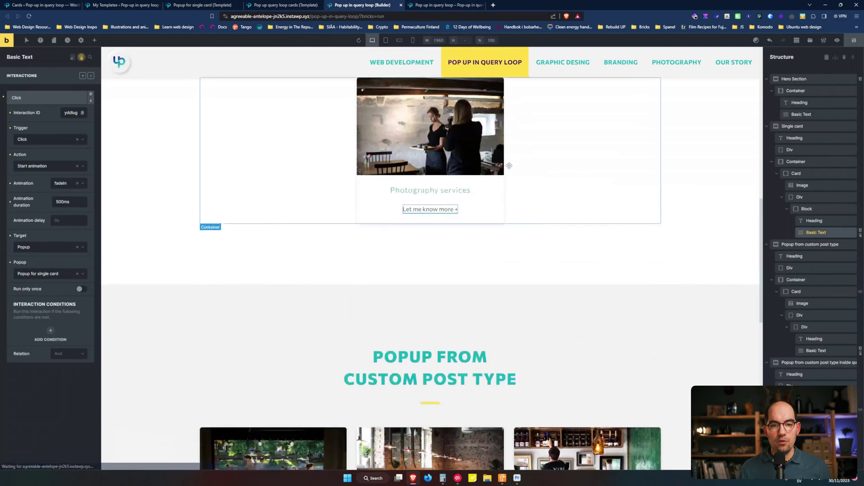
{"action": "scroll", "coordinate": [521, 173], "scroll_direction": "down", "scroll_amount": 1}
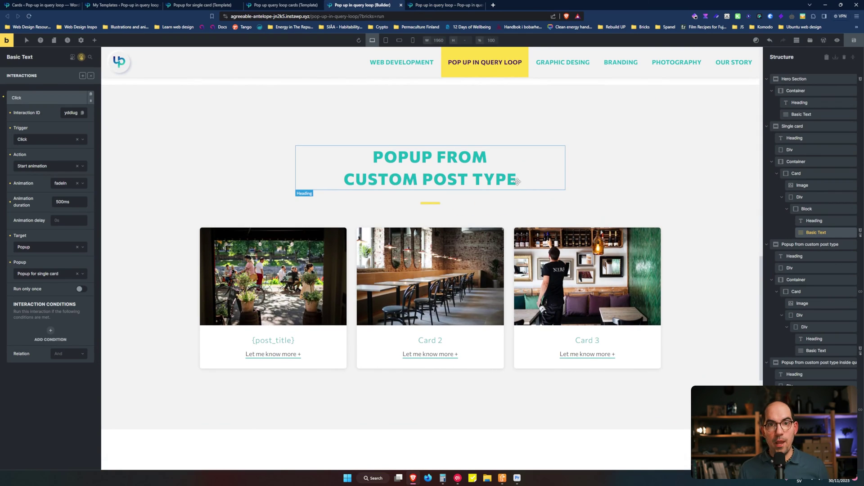
{"action": "left_click", "coordinate": [266, 354]}
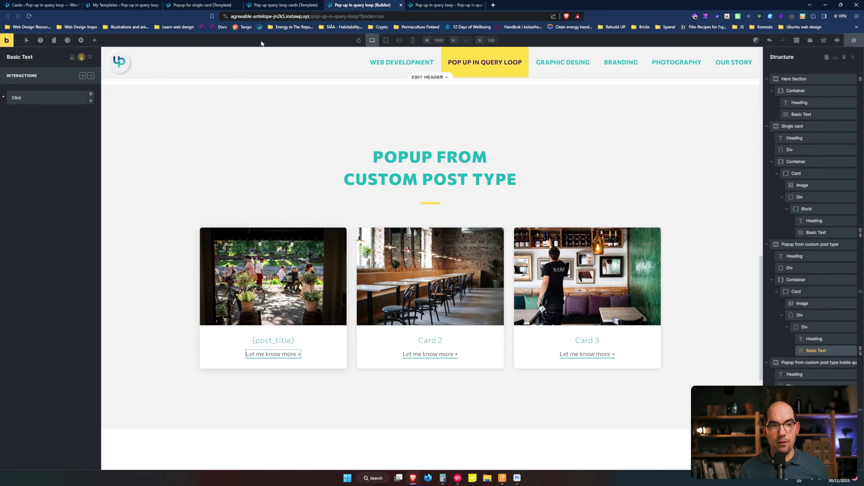
{"action": "key", "text": "ctrl+shift+Tab"}
{"action": "key", "text": "ctrl+Tab"}
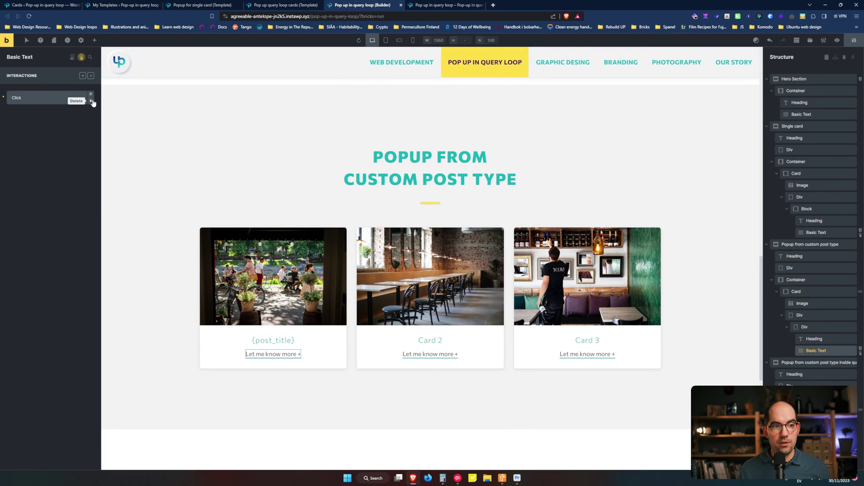
{"action": "left_click", "coordinate": [91, 103]}
{"action": "left_click", "coordinate": [82, 57]}
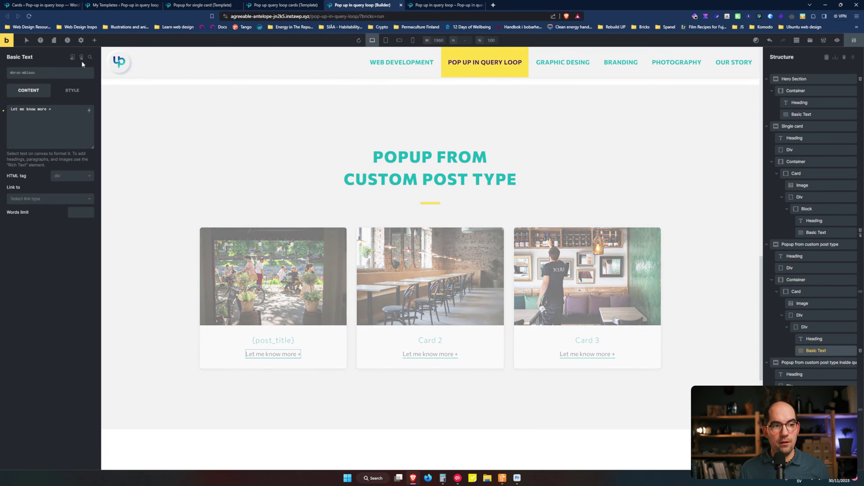
{"action": "left_click", "coordinate": [82, 57]}
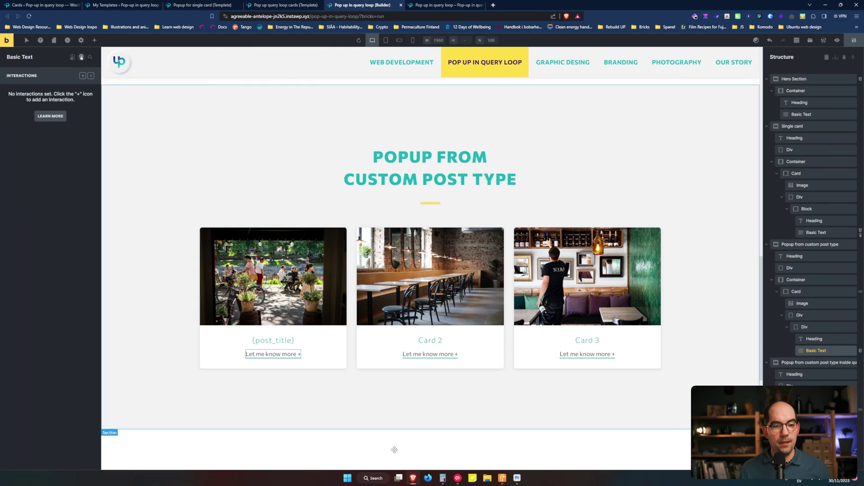
- Add a click interaction to the first card's "Let me know more +" text that starts a fadeIn animation with a .5s duration
{"action": "left_click", "coordinate": [82, 76]}
{"action": "left_click", "coordinate": [43, 139]}
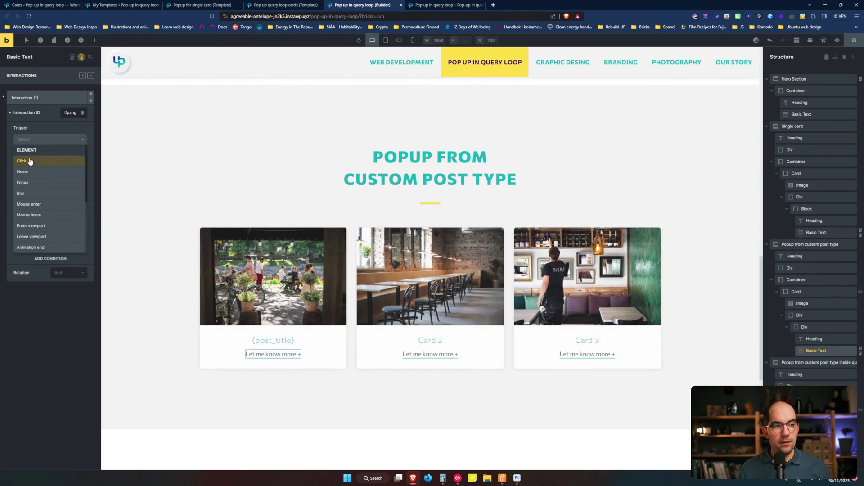
{"action": "left_click", "coordinate": [32, 173]}
{"action": "left_click", "coordinate": [32, 168]}
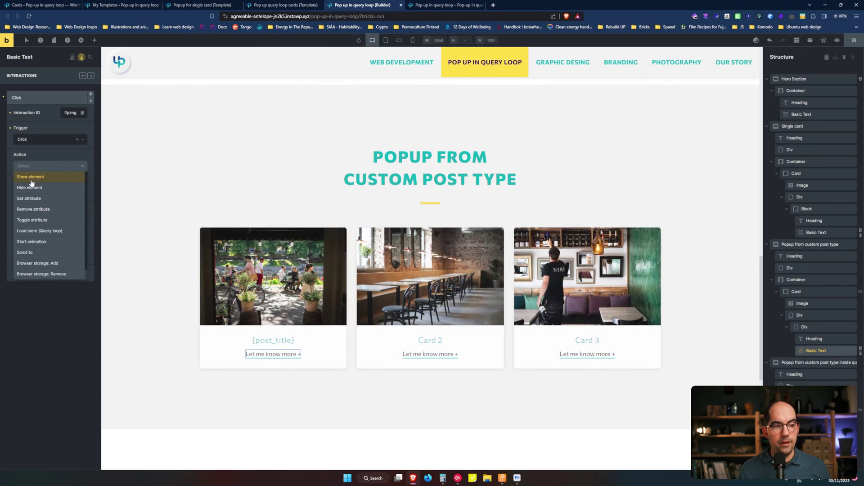
{"action": "left_click", "coordinate": [40, 242]}
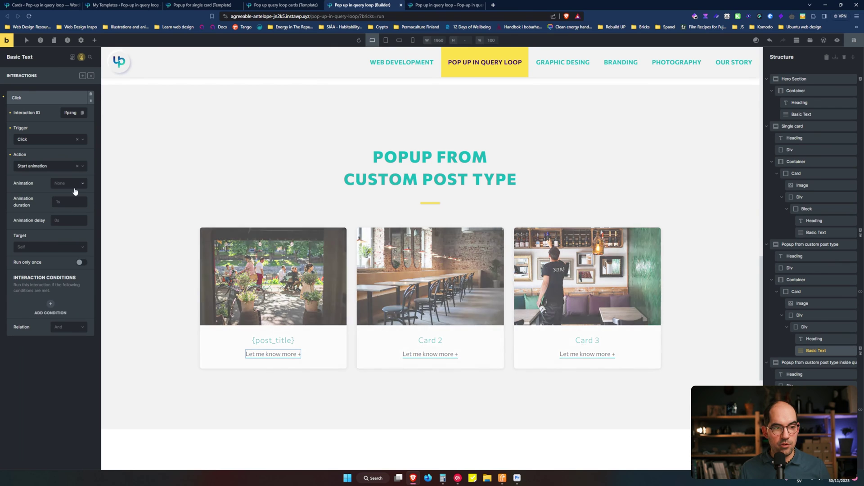
{"action": "left_click", "coordinate": [70, 183]}
{"action": "type", "text": "fade"}
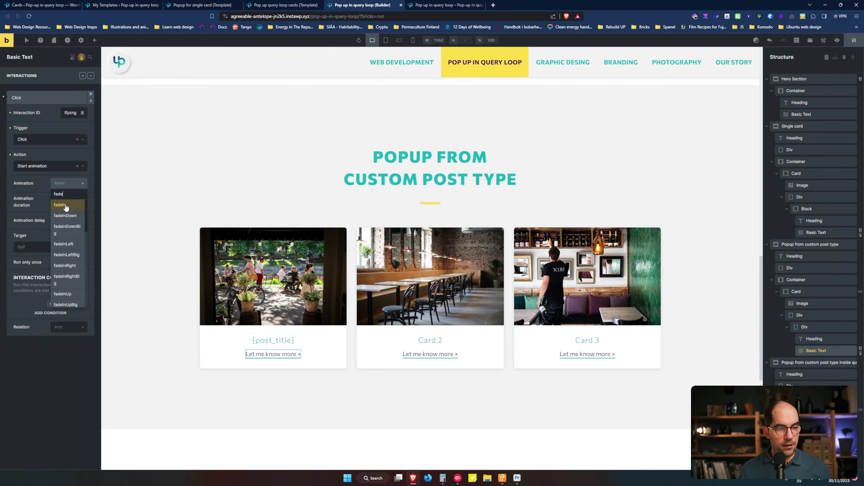
{"action": "left_click", "coordinate": [65, 206]}
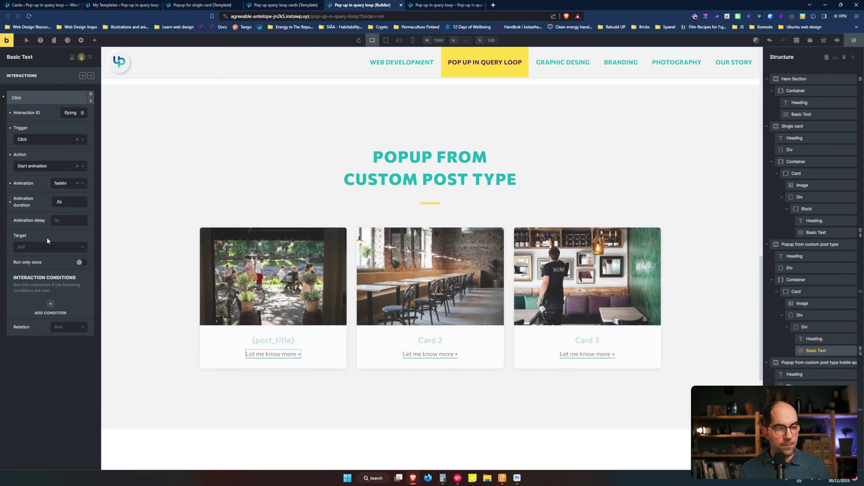
- Target the interaction at the "Pop up query loop cards" popup and save the page
{"action": "left_click", "coordinate": [49, 246]}
{"action": "left_click", "coordinate": [50, 279]}
{"action": "left_click", "coordinate": [50, 274]}
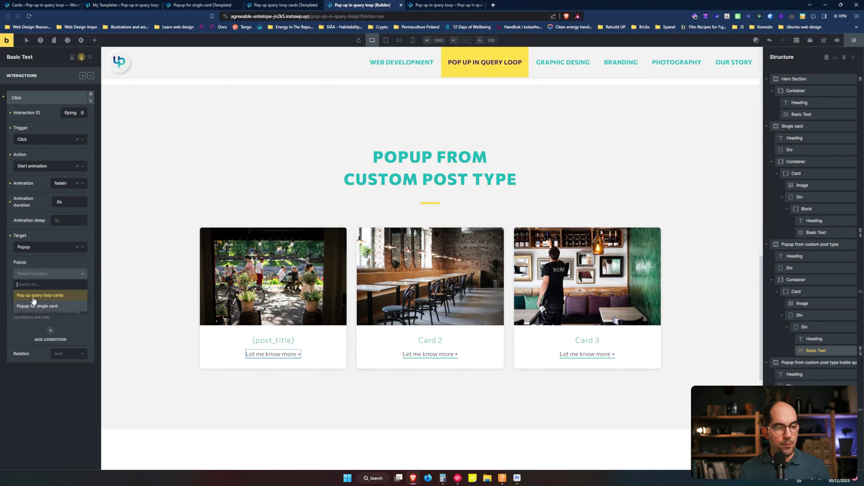
{"action": "left_click", "coordinate": [48, 296]}
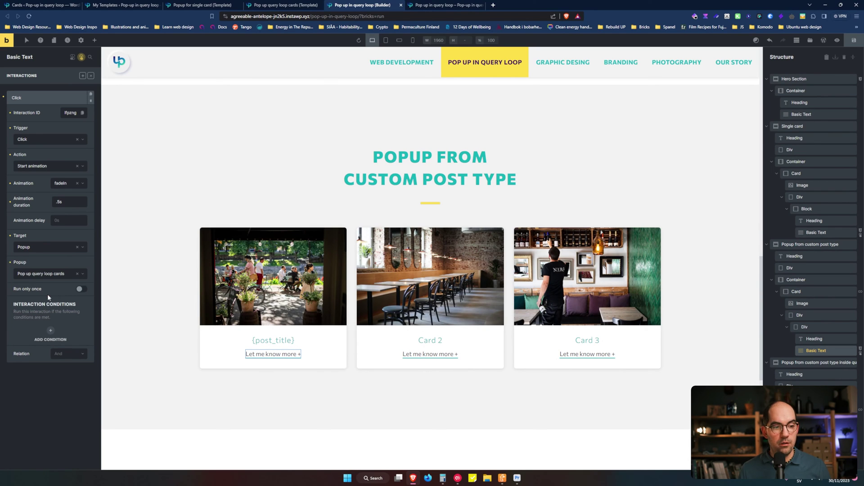
{"action": "left_click", "coordinate": [853, 40]}
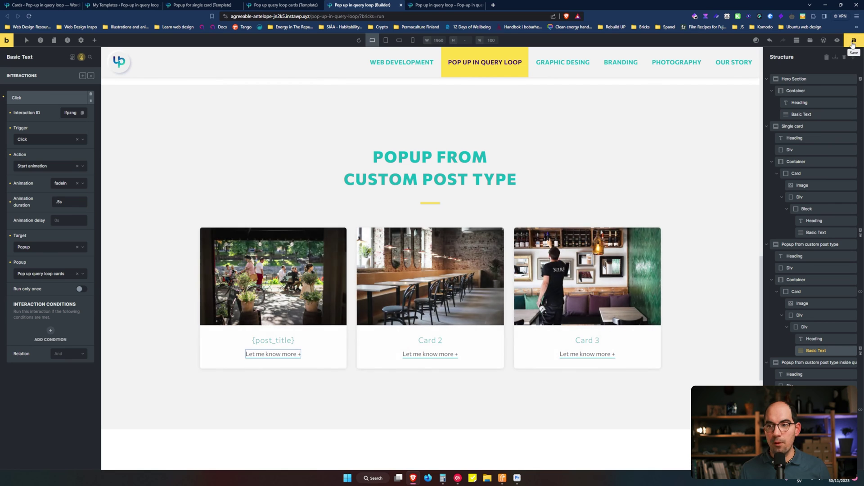
- Reload the live page and test the Card 1 and Card 2 popups in the Popup from Custom Post Type section
{"action": "left_click", "coordinate": [427, 4]}
{"action": "key", "text": "F5"}
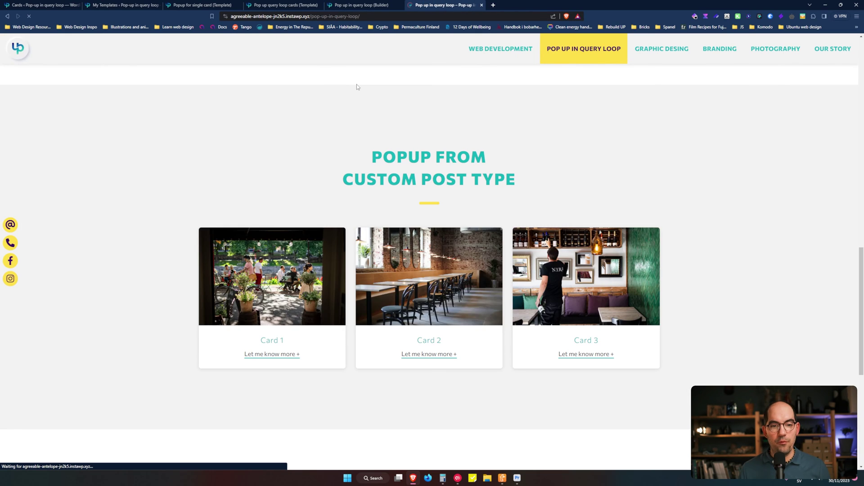
{"action": "left_click", "coordinate": [294, 355]}
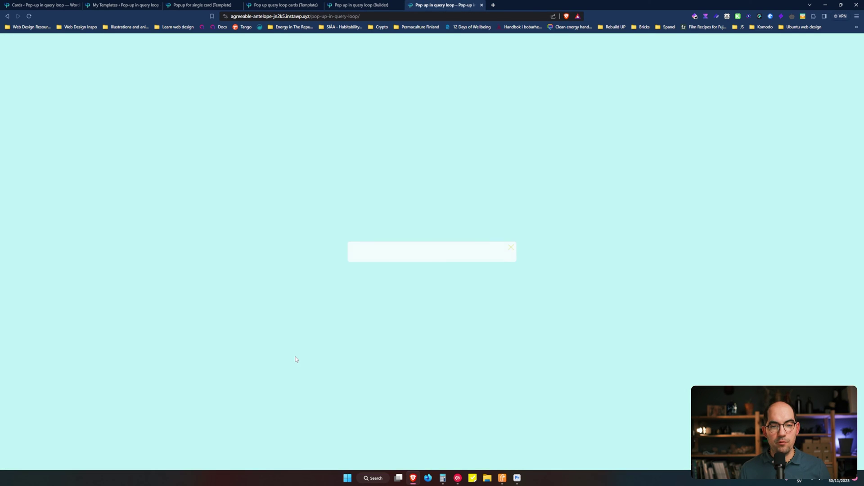
{"action": "left_click", "coordinate": [514, 249]}
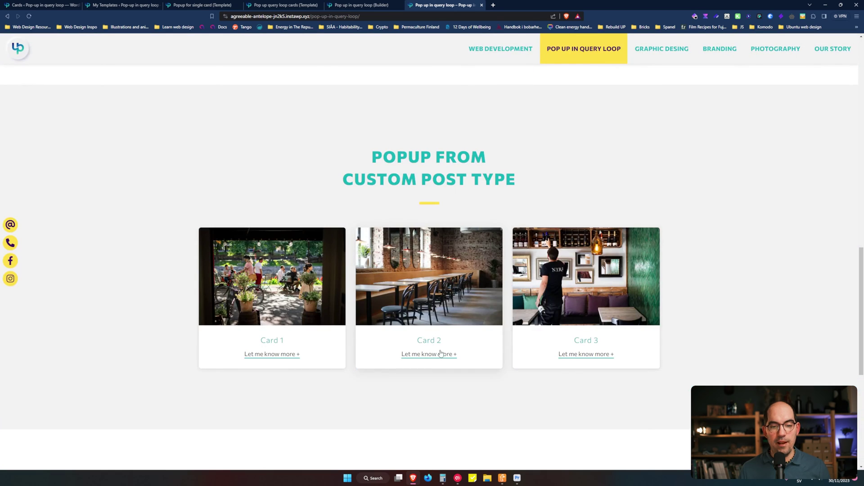
{"action": "left_click", "coordinate": [448, 352]}
{"action": "left_click", "coordinate": [510, 248]}
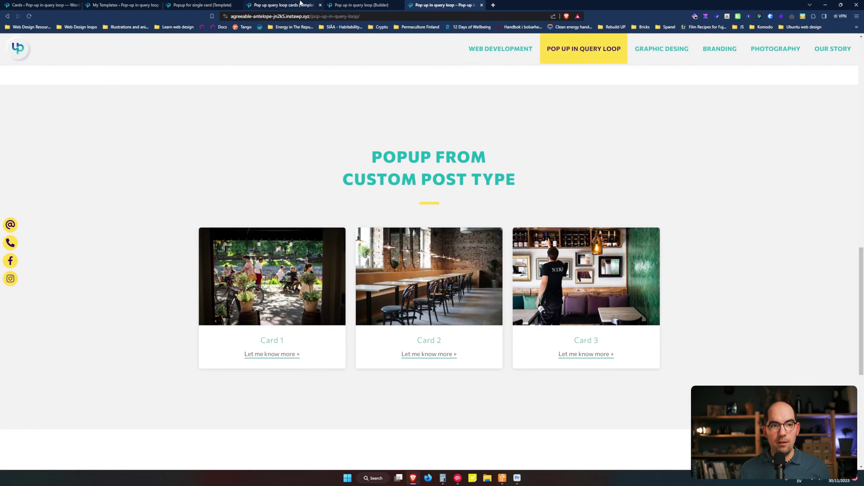
- Examine the image and post content elements in the "Pop up query loop cards" template against the live page
{"action": "left_click", "coordinate": [284, 5]}
{"action": "left_click", "coordinate": [387, 251]}
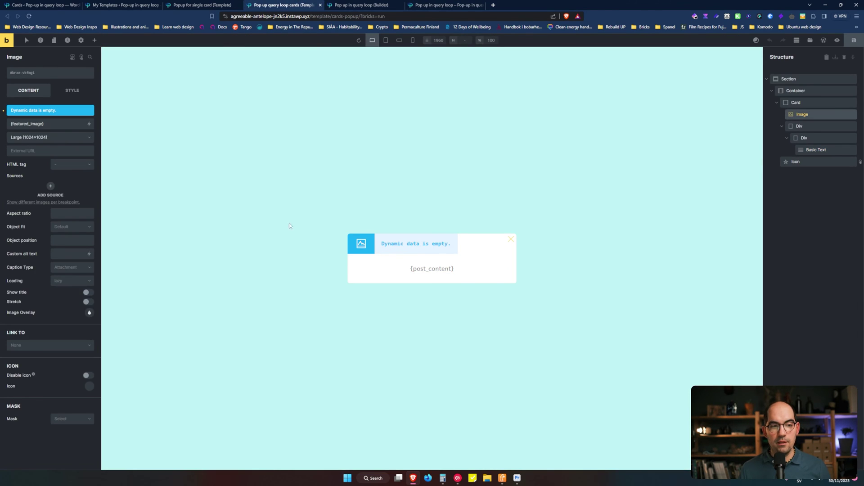
{"action": "left_click", "coordinate": [432, 269]}
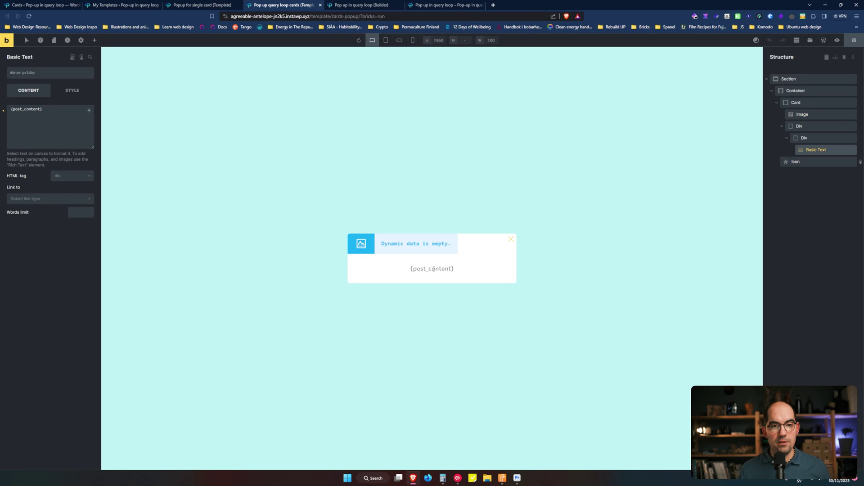
{"action": "key", "text": "ctrl+Tab"}
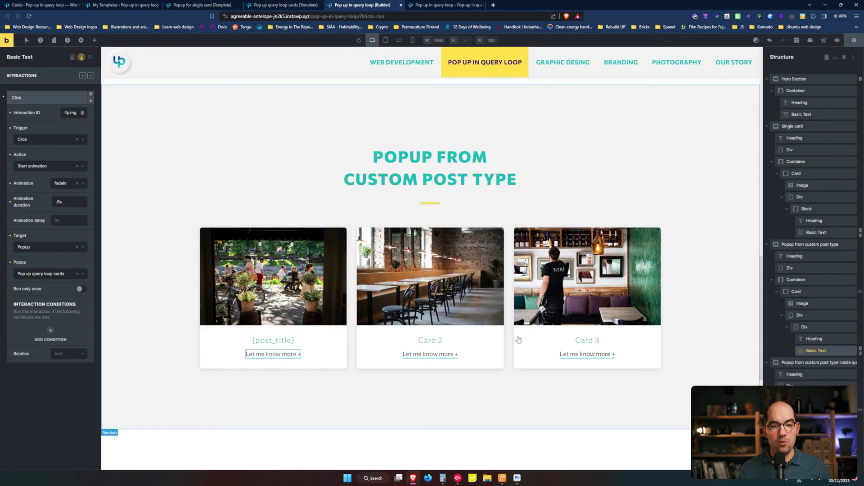
{"action": "left_click", "coordinate": [428, 5]}
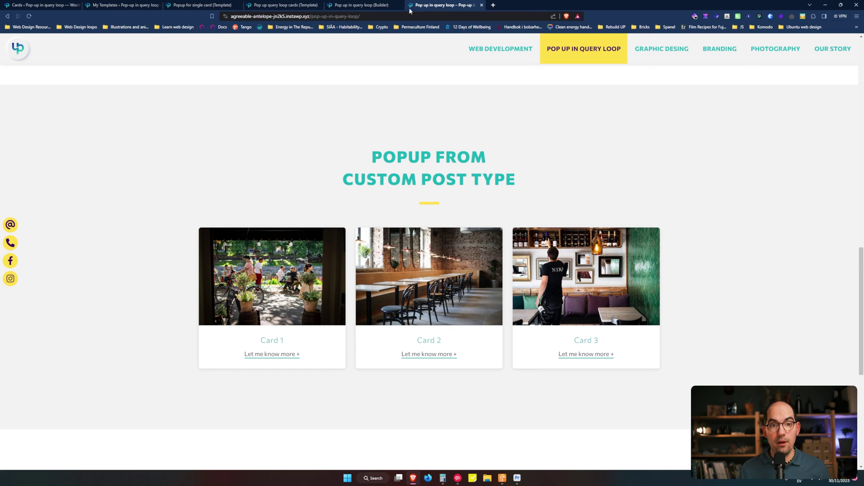
{"action": "left_click", "coordinate": [289, 5]}
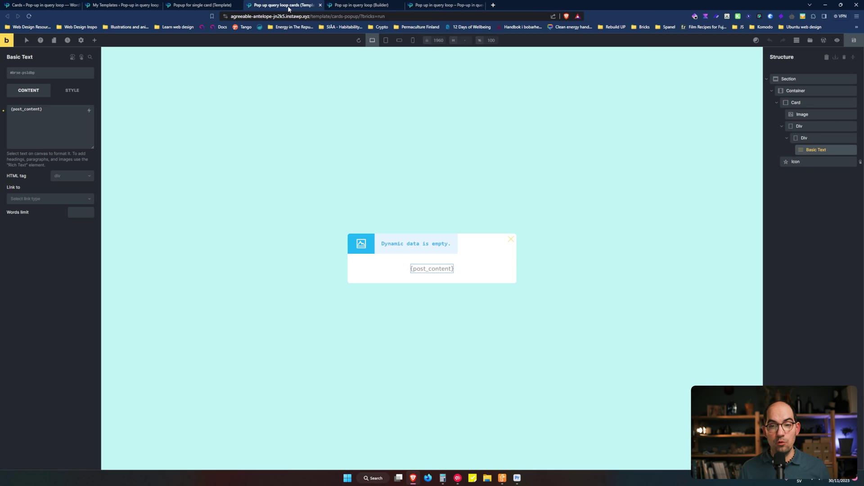
- In the page builder, collapse the Single card and inside-query-loop sections and select the query loop Card of the Popup from custom post type section
{"action": "left_click", "coordinate": [361, 4]}
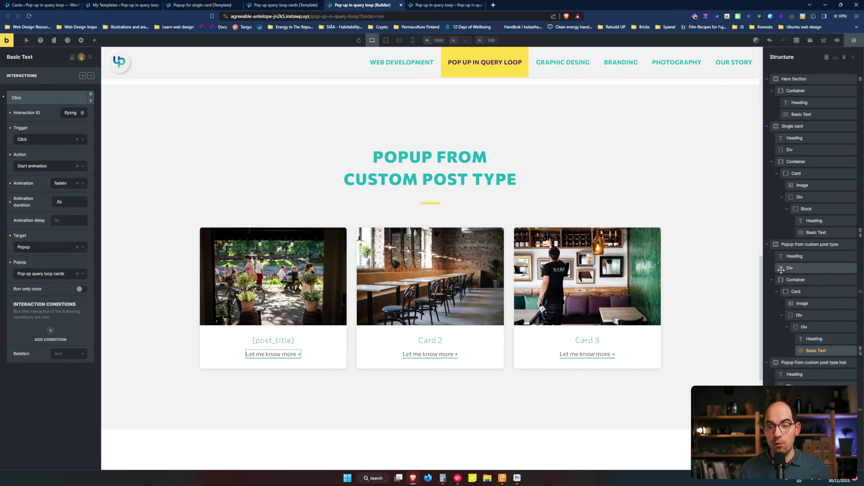
{"action": "left_click", "coordinate": [765, 362]}
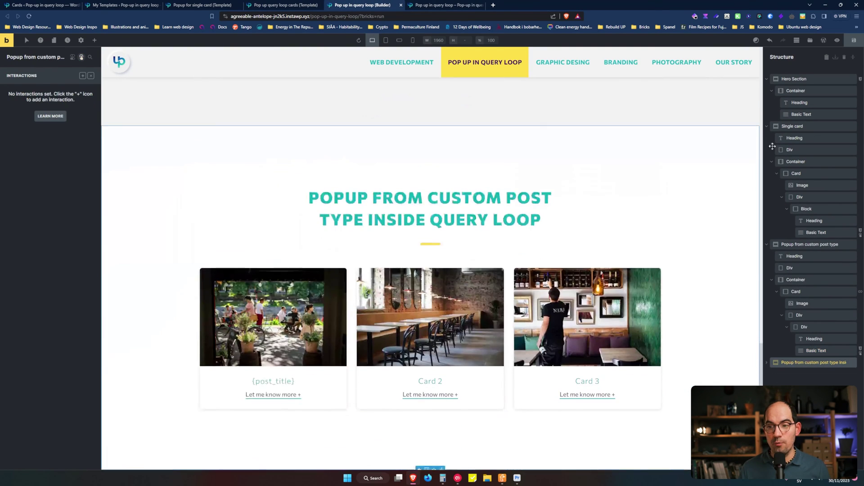
{"action": "left_click", "coordinate": [767, 126]}
{"action": "scroll", "coordinate": [494, 295], "scroll_direction": "down", "scroll_amount": 3}
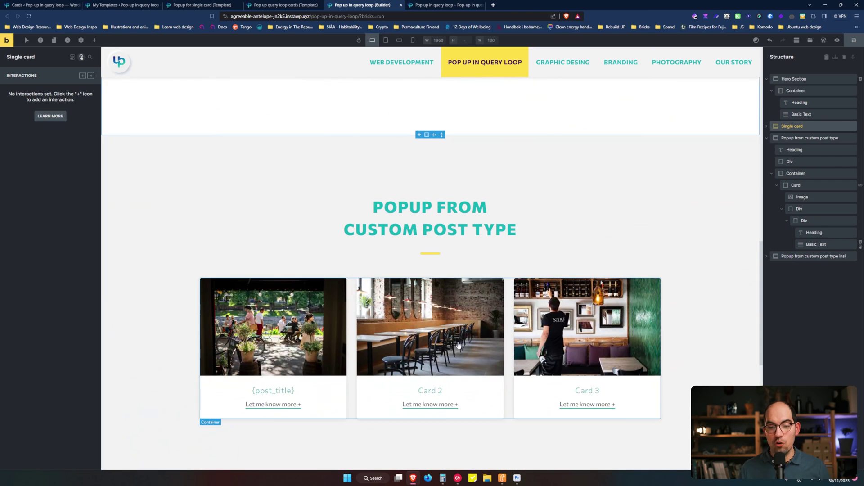
{"action": "left_click", "coordinate": [837, 173]}
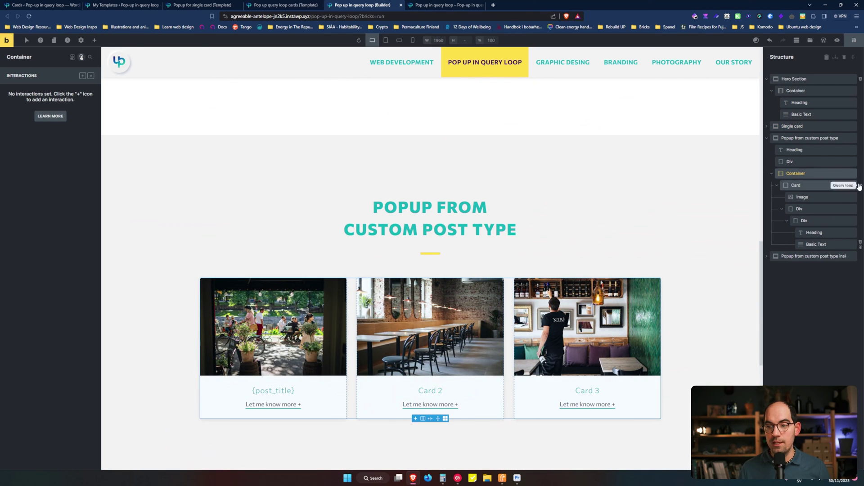
{"action": "left_click", "coordinate": [815, 185]}
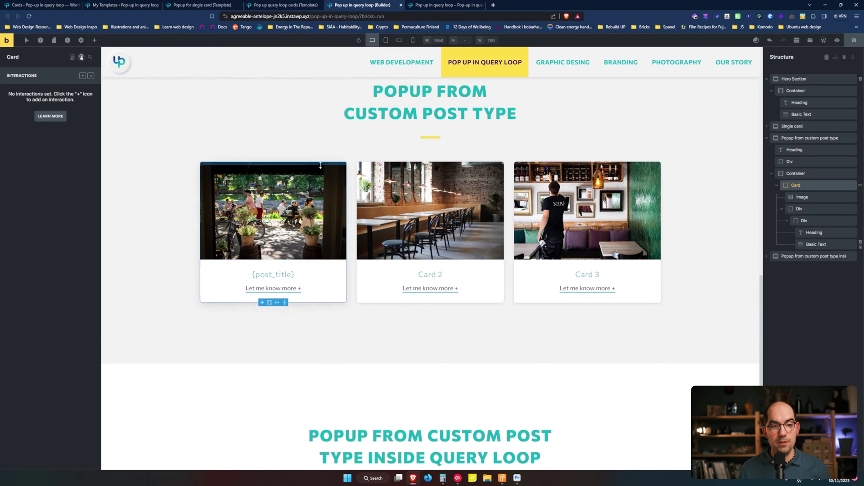
- Add a Template element inside the query loop Card, above its Image
{"action": "left_click", "coordinate": [95, 44]}
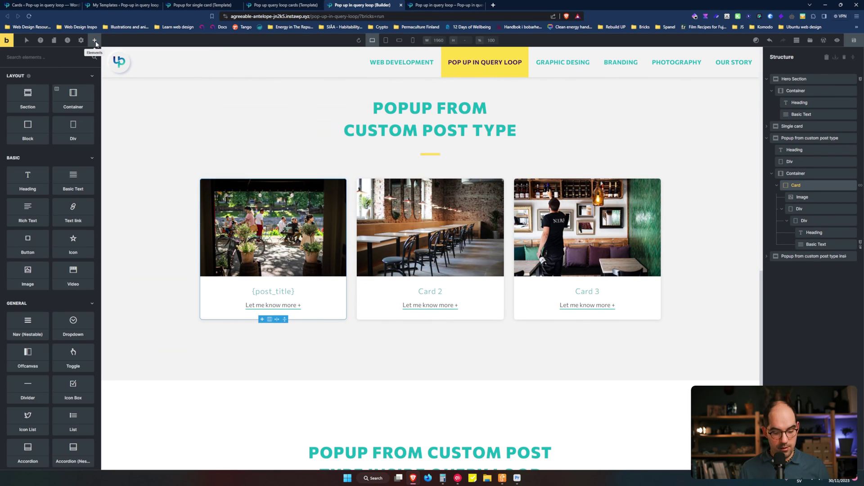
{"action": "type", "text": "tem"}
{"action": "type", "text": "l"}
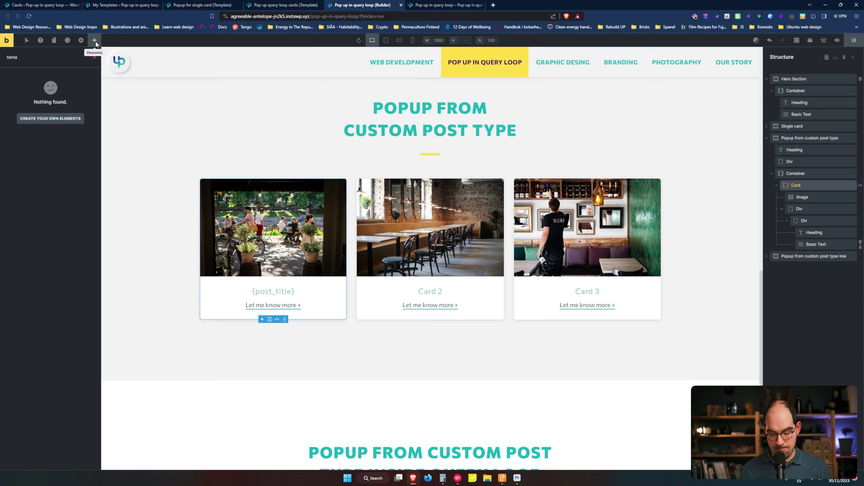
{"action": "key", "text": "BackSpace"}
{"action": "left_click_drag", "start_coordinate": [27, 87], "coordinate": [810, 198]}
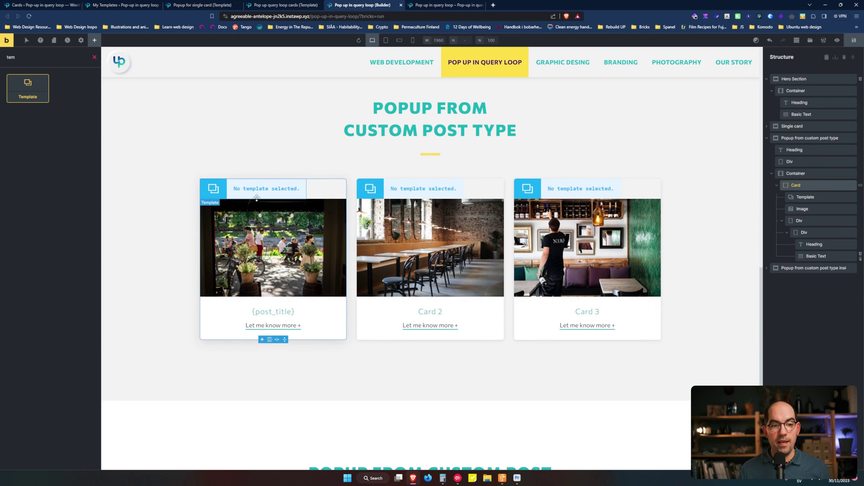
- Set the new Template element to use the "Pop up query loop cards" template
{"action": "left_click", "coordinate": [284, 193]}
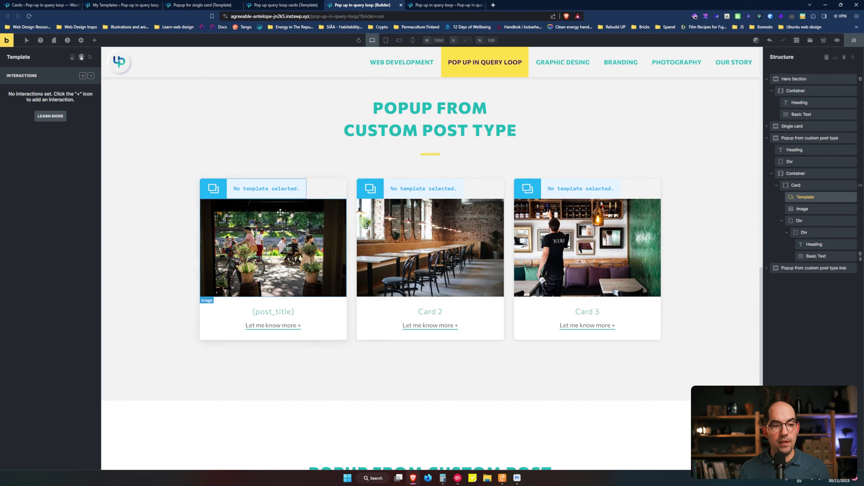
{"action": "left_click", "coordinate": [81, 57]}
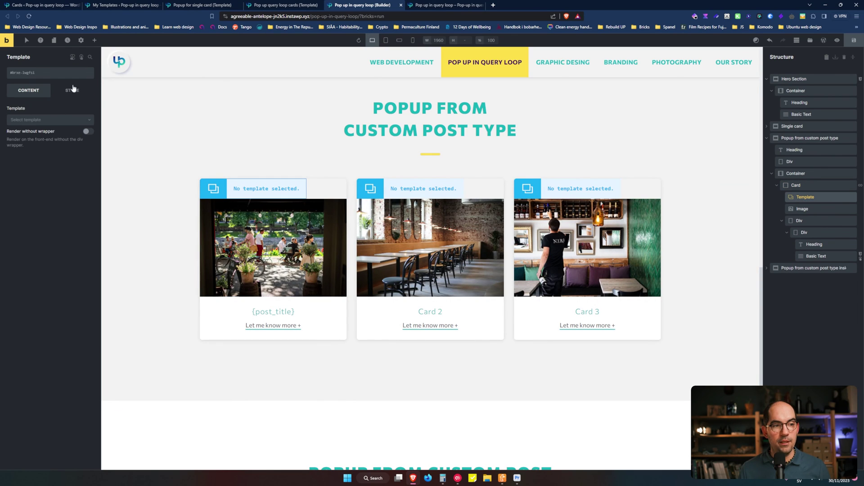
{"action": "left_click", "coordinate": [34, 120]}
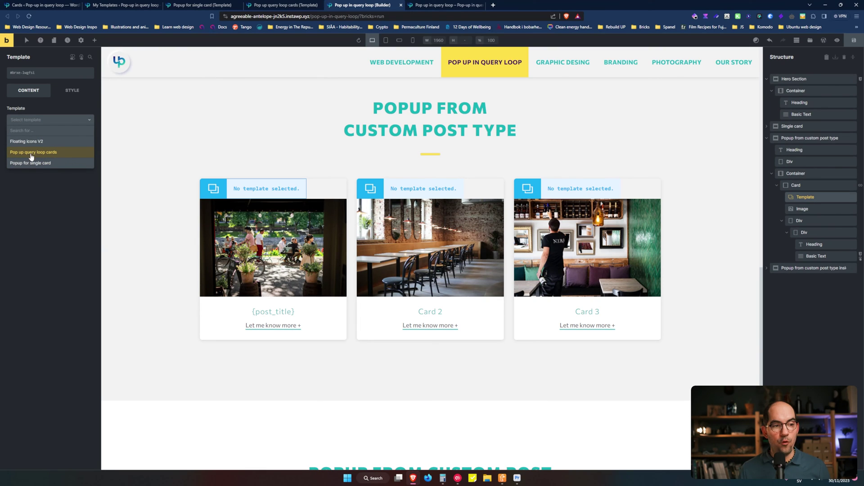
{"action": "left_click", "coordinate": [31, 152]}
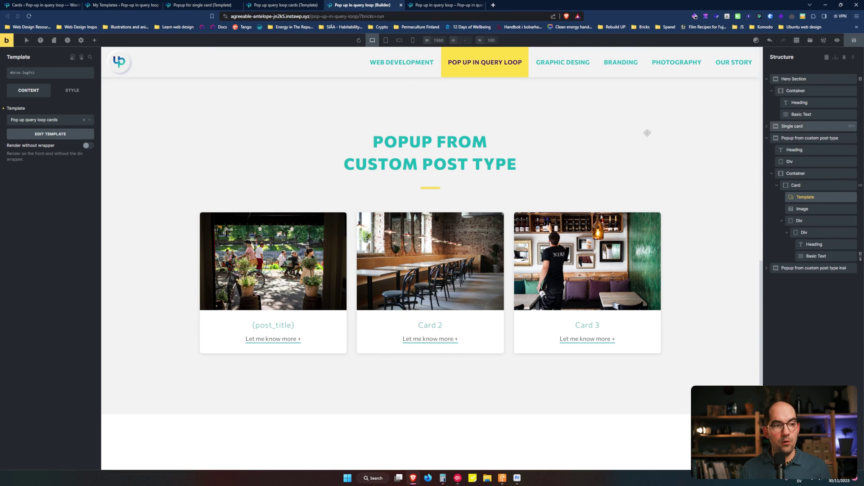
{"action": "left_click", "coordinate": [41, 121]}
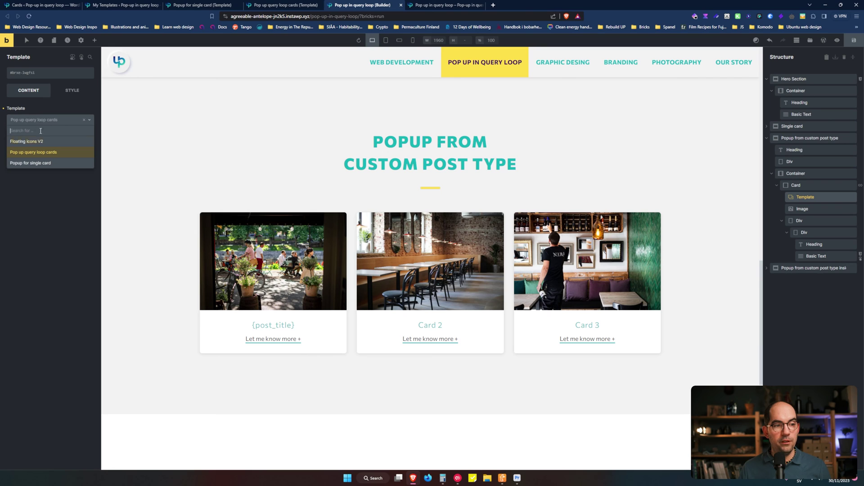
{"action": "left_click", "coordinate": [39, 155]}
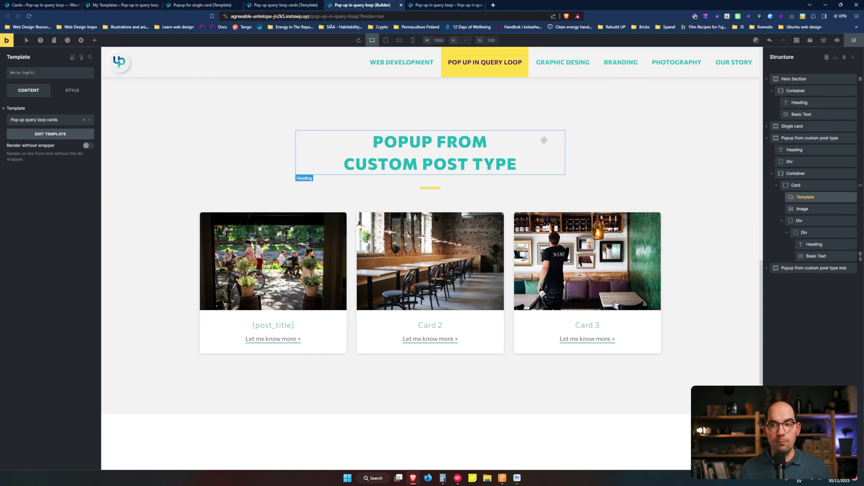
- Save the page, reload the live page, and view and close the Card 1 popup in the Popup from Custom Post Type section
{"action": "left_click", "coordinate": [854, 41]}
{"action": "left_click", "coordinate": [446, 5]}
{"action": "key", "text": "ctrl+r"}
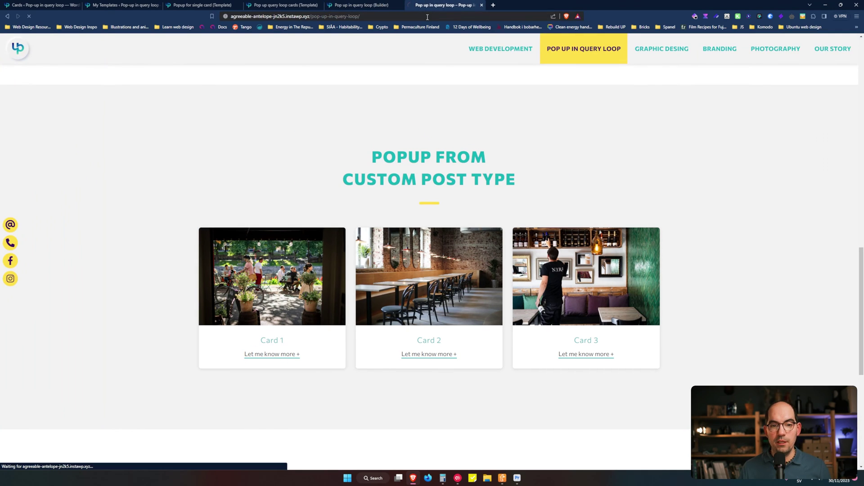
{"action": "left_click", "coordinate": [266, 355]}
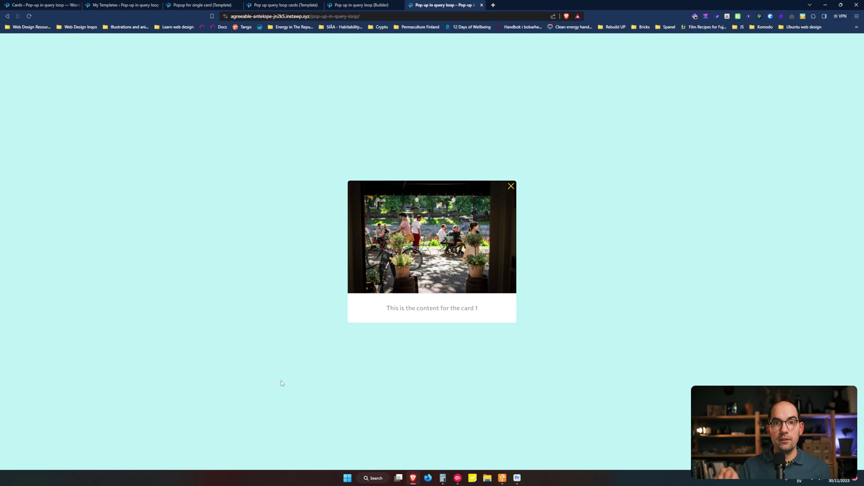
{"action": "left_click", "coordinate": [511, 186]}
- Delete the Template element from the query loop Card in the builder and save the page
{"action": "left_click", "coordinate": [362, 5]}
{"action": "right_click", "coordinate": [812, 198]}
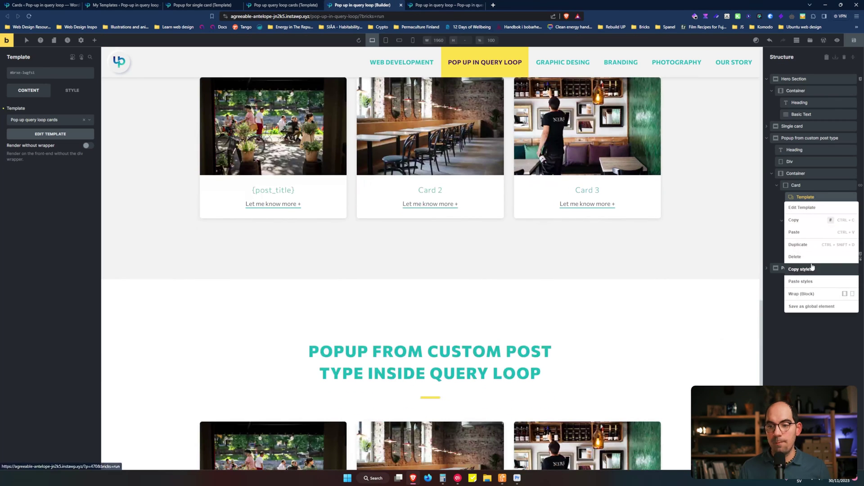
{"action": "left_click", "coordinate": [796, 257]}
{"action": "left_click", "coordinate": [847, 40]}
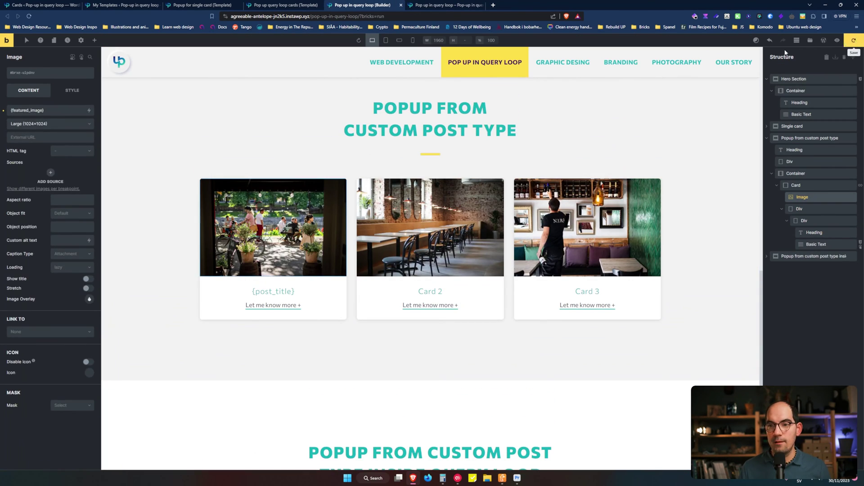
- Reload the live page and view a card's popup with the Template element removed from the query loop
{"action": "key", "text": "ctrl+Tab"}
{"action": "key", "text": "F5"}
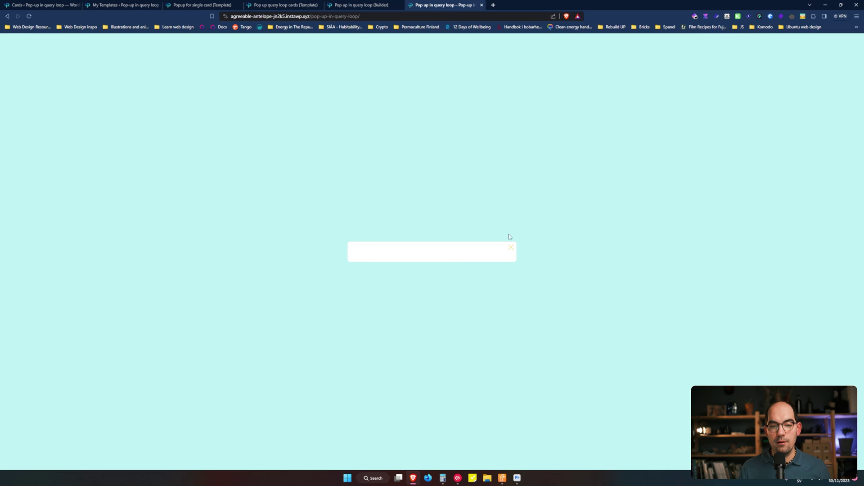
- Restore the deleted Template element in the query loop Card with the "Pop up query loop cards" template and save the page
{"action": "key", "text": "ctrl+shift+Tab"}
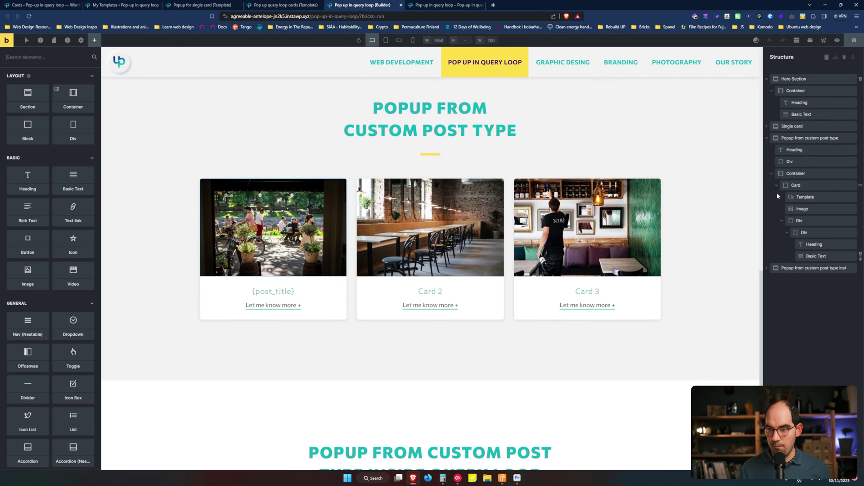
{"action": "key", "text": "ctrl+z"}
{"action": "scroll", "coordinate": [736, 182], "scroll_direction": "down", "scroll_amount": 1}
{"action": "scroll", "coordinate": [736, 182], "scroll_direction": "down", "scroll_amount": 1}
{"action": "left_click", "coordinate": [67, 120]}
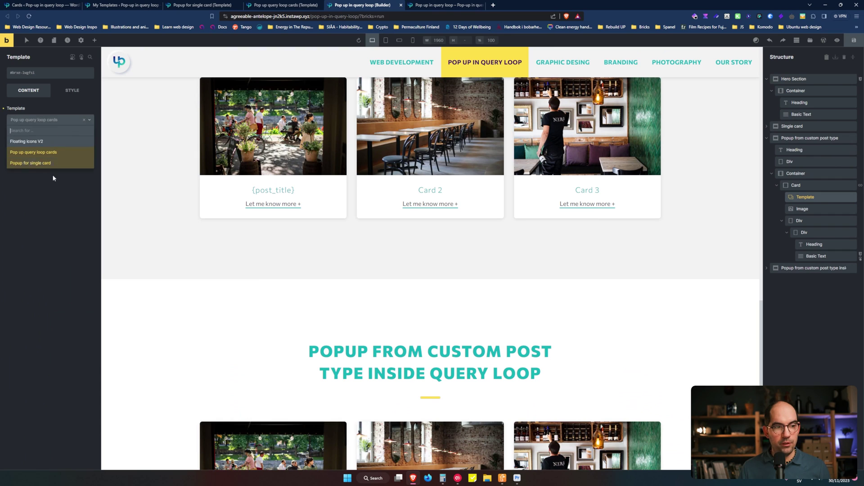
{"action": "left_click", "coordinate": [52, 155]}
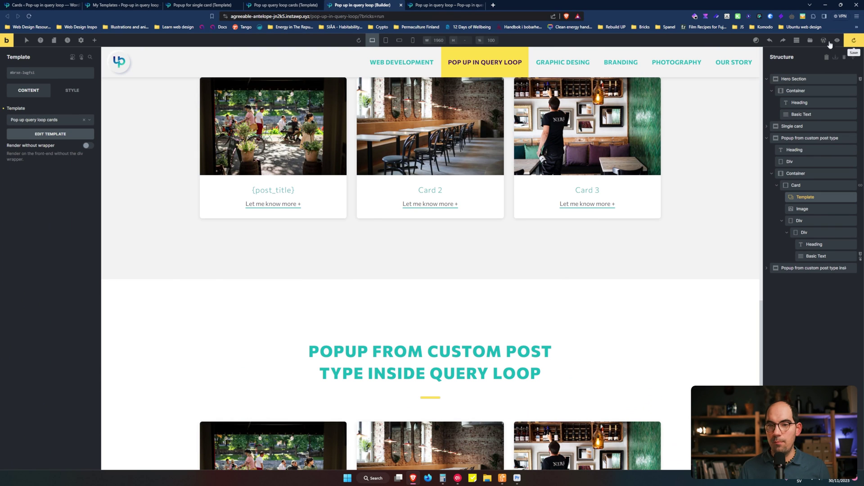
- Reload the live page, then view and close the Card 1 popup in the Popup from Custom Post Type section
{"action": "left_click", "coordinate": [411, 5]}
{"action": "key", "text": "F5"}
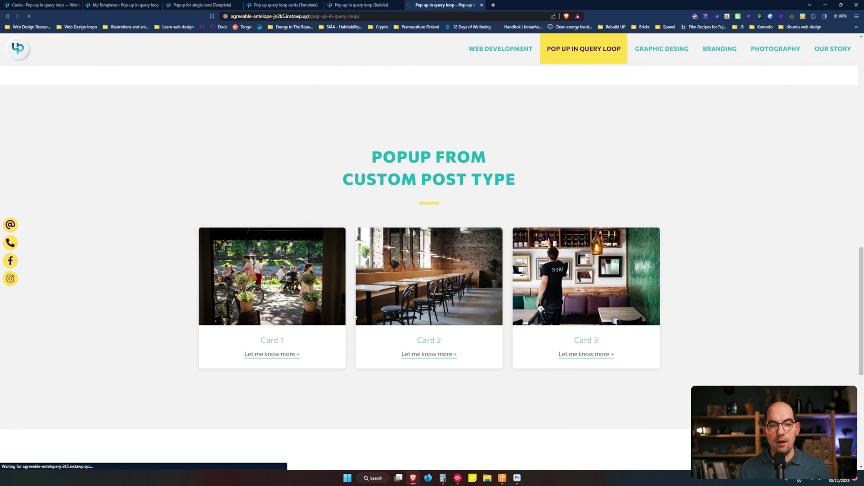
{"action": "left_click", "coordinate": [294, 354]}
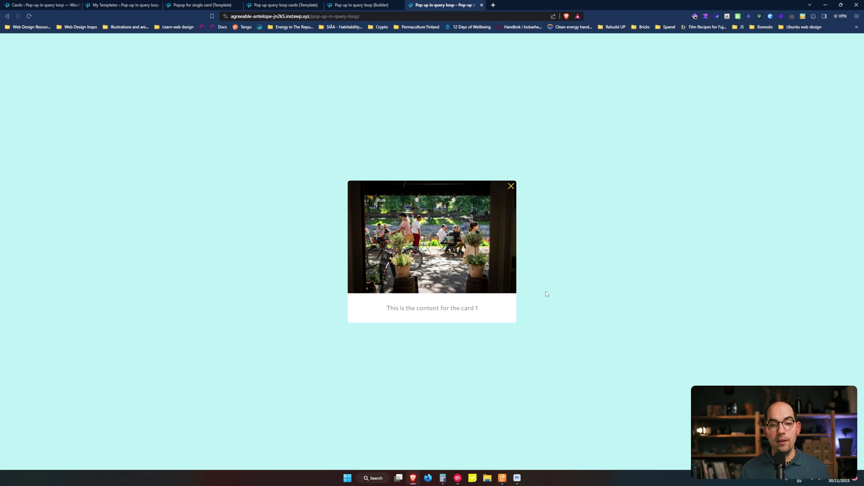
{"action": "left_click", "coordinate": [511, 187]}
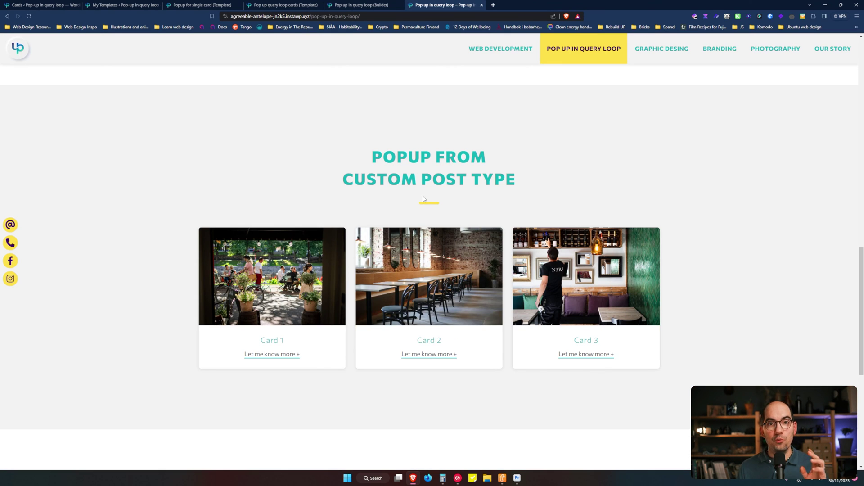